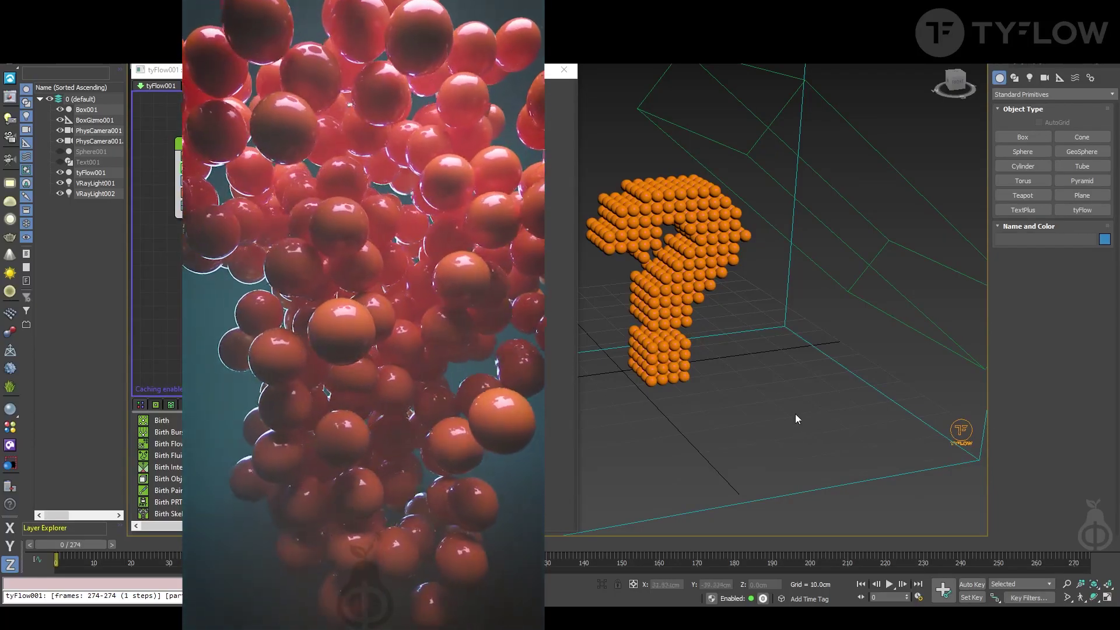
Show the Text001 source mesh in the scene and hide the tyFlow001 particles
middle_drag(736, 343, 763, 348)
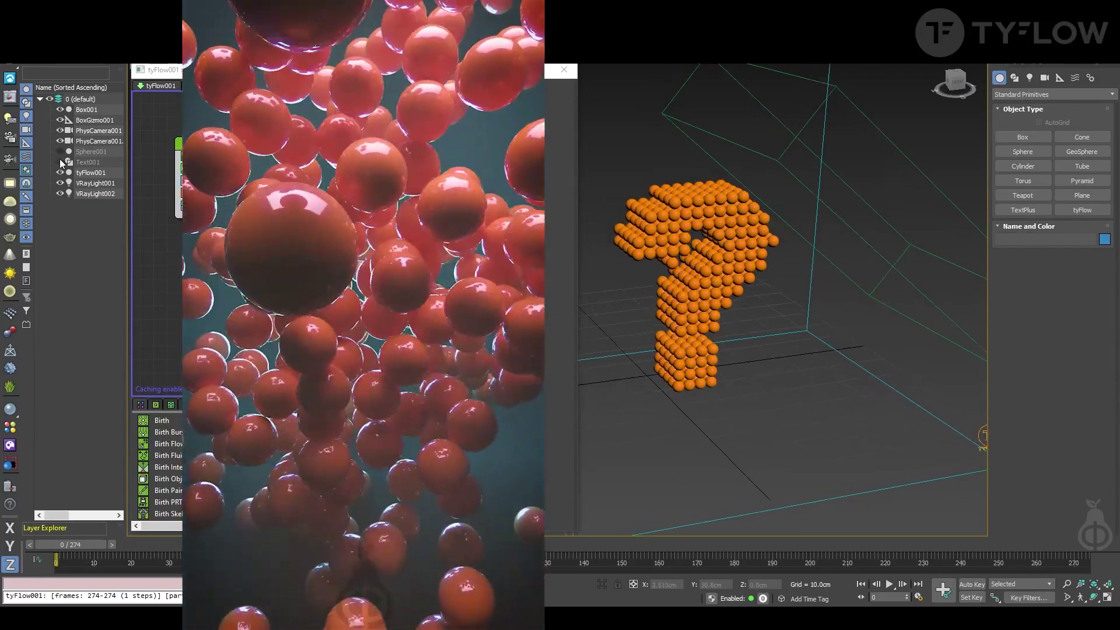
click(60, 162)
click(60, 173)
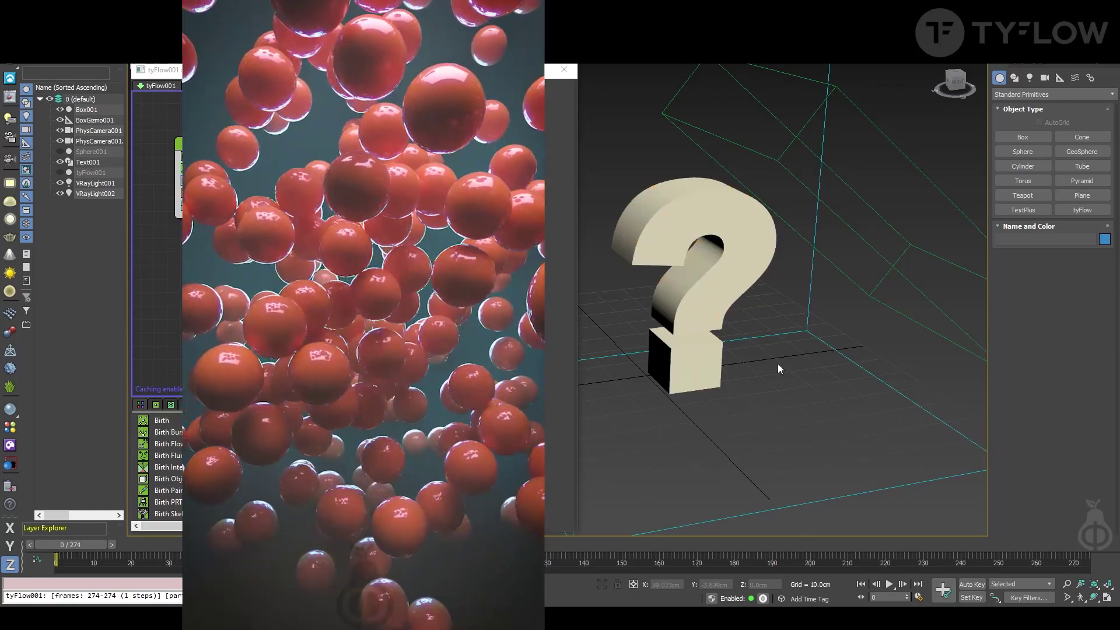
alt+middle_drag(778, 363, 770, 341)
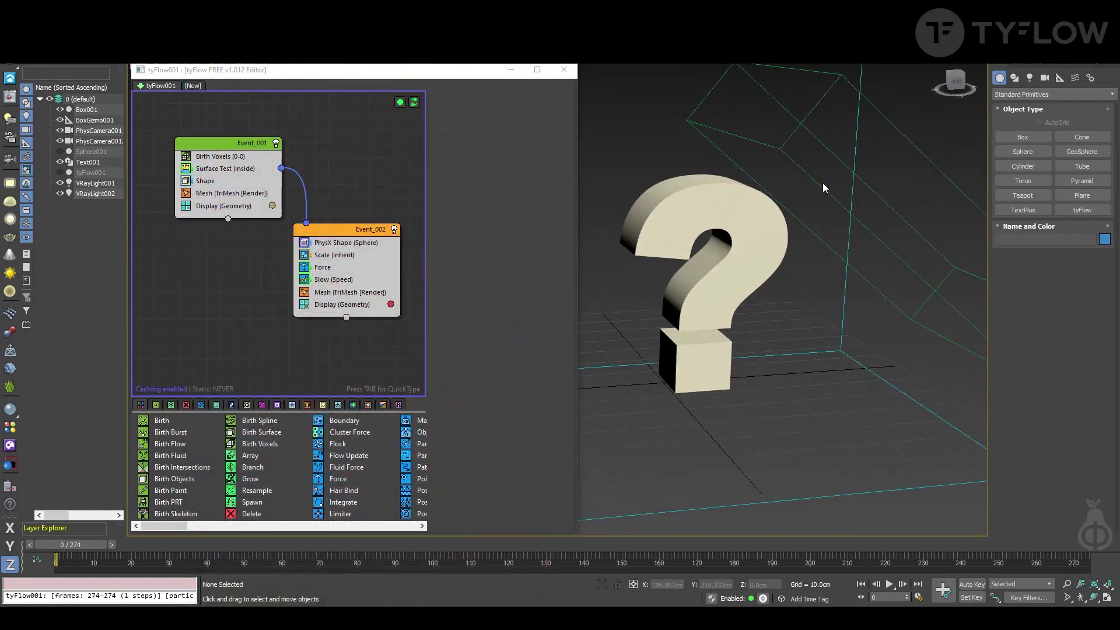
Select Box001 in the scene and scrub the timeline to preview its animation
click(823, 185)
drag(72, 545, 38, 549)
scroll(825, 429, down, 3)
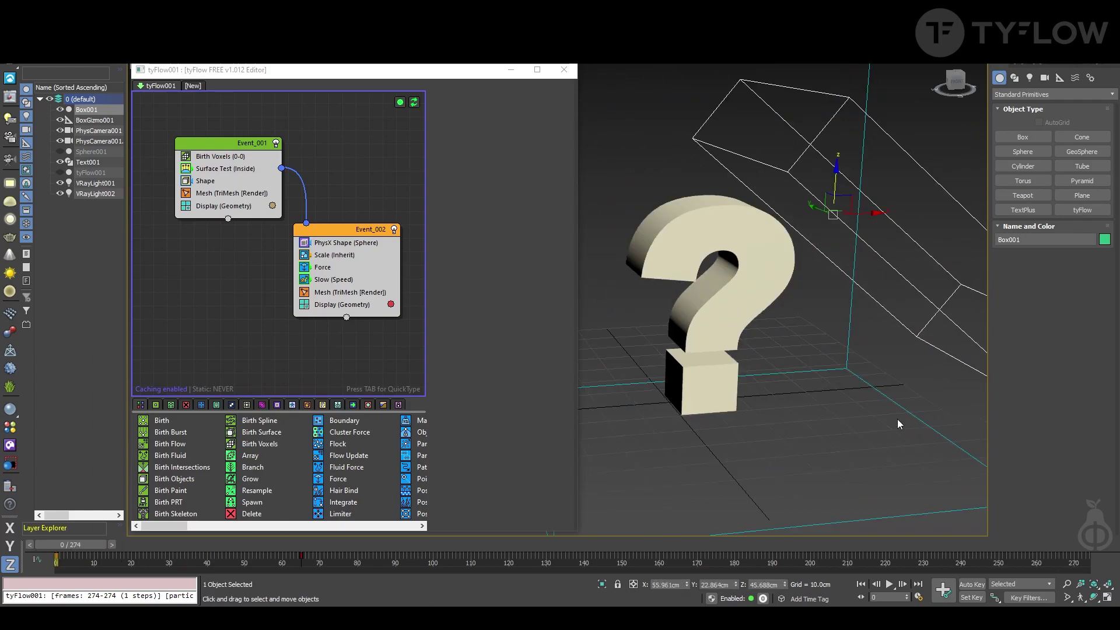
click(1082, 210)
drag(840, 438, 869, 414)
key(Delete)
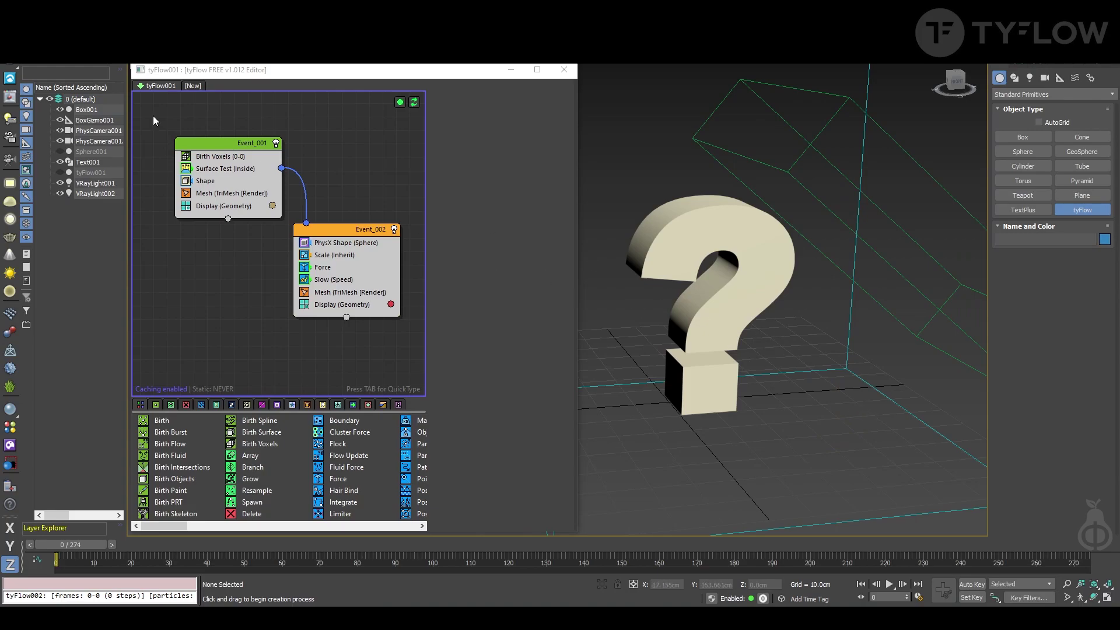
Disable Event_002 and open the Birth Voxels operator of Event_001 to inspect how its source objects are picked
click(307, 76)
click(394, 231)
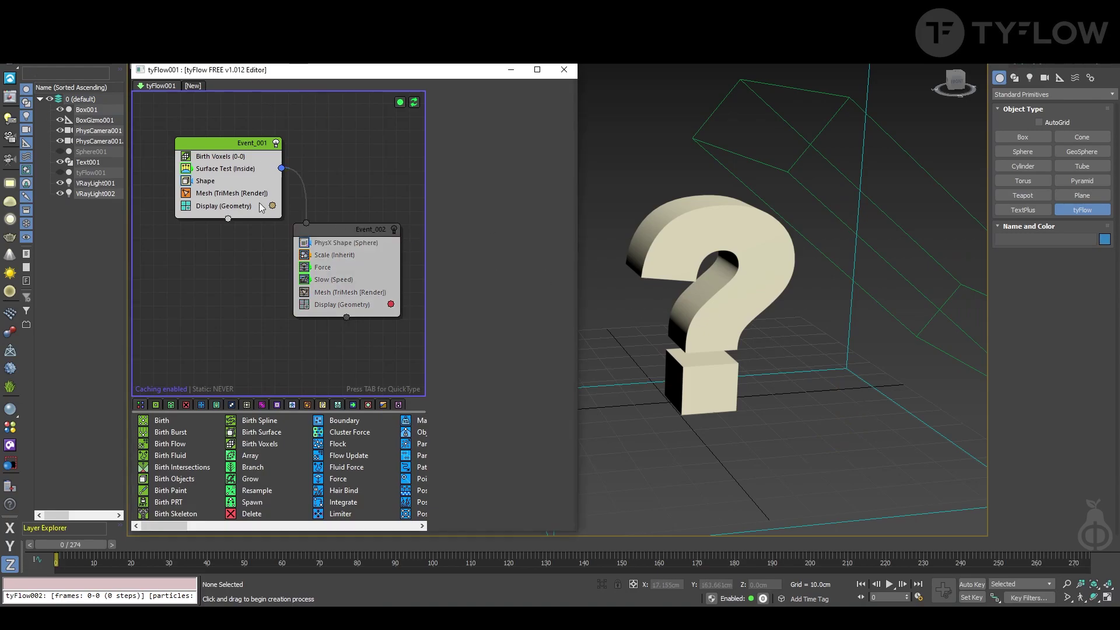
click(225, 154)
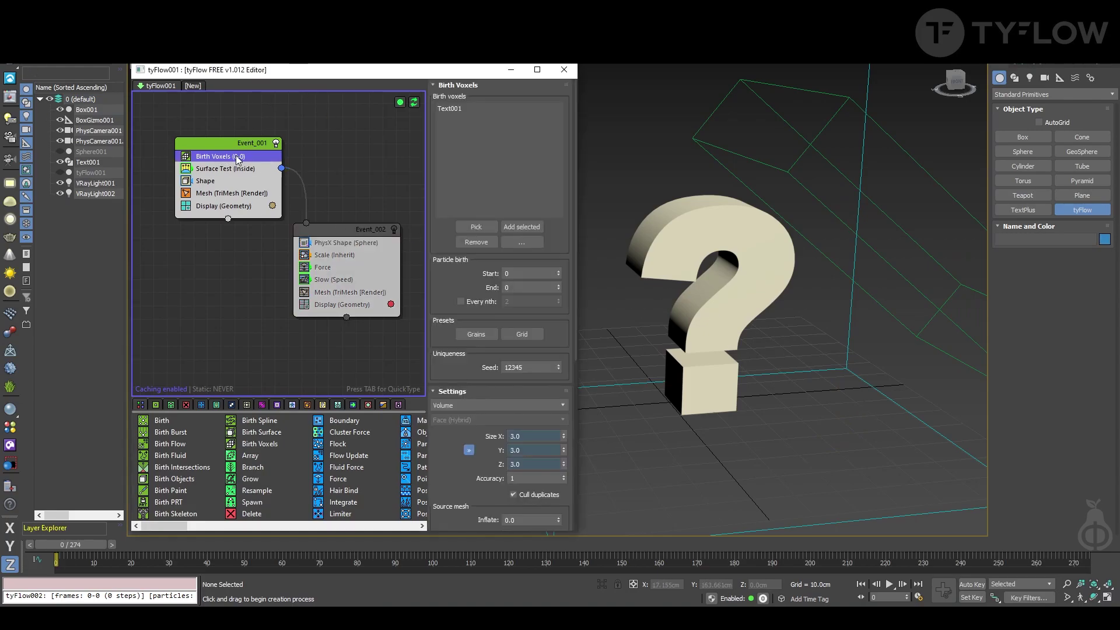
click(476, 226)
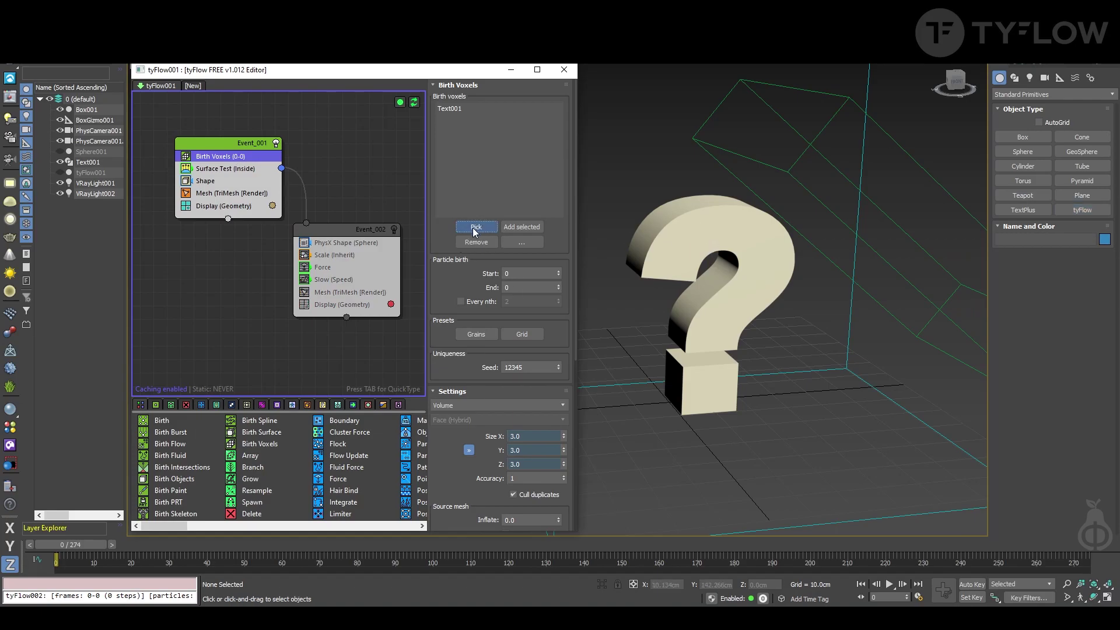
Unhide the tyFlow001 particles and hide the Text001 source mesh
click(60, 173)
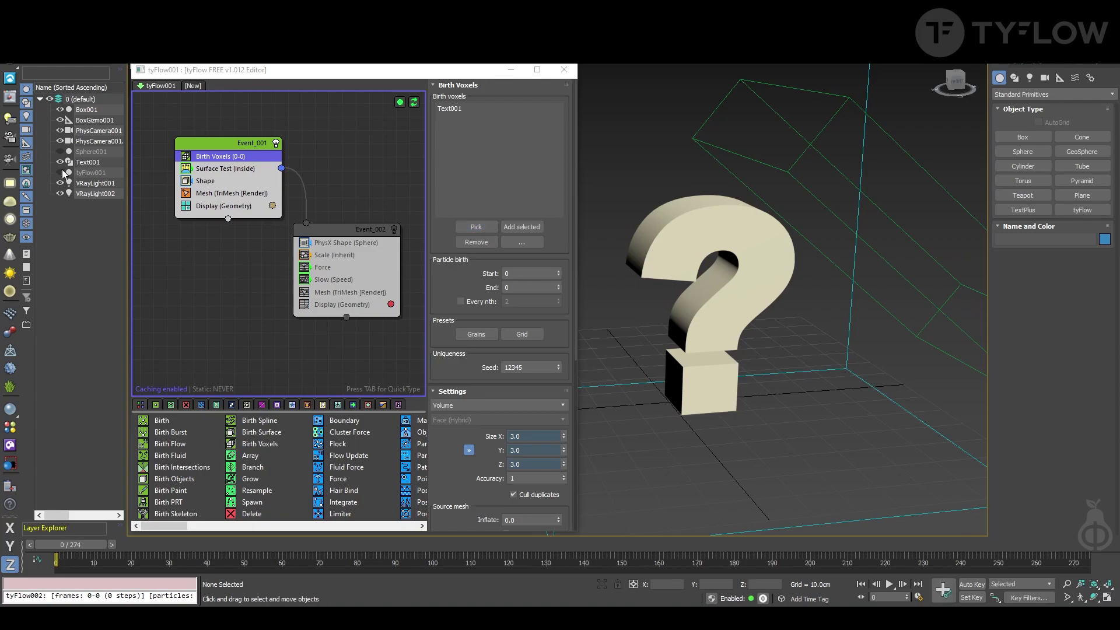
click(60, 162)
alt+middle_drag(675, 287, 597, 285)
Change the text of the Text001 object to X in its base Text parameters
click(103, 166)
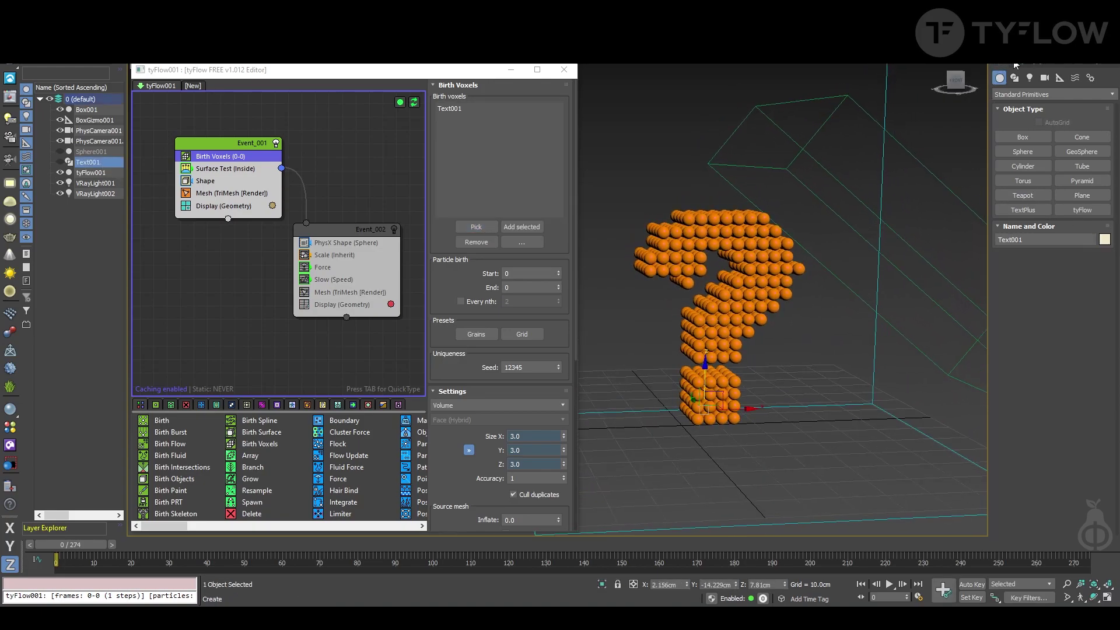
click(1016, 79)
click(1039, 116)
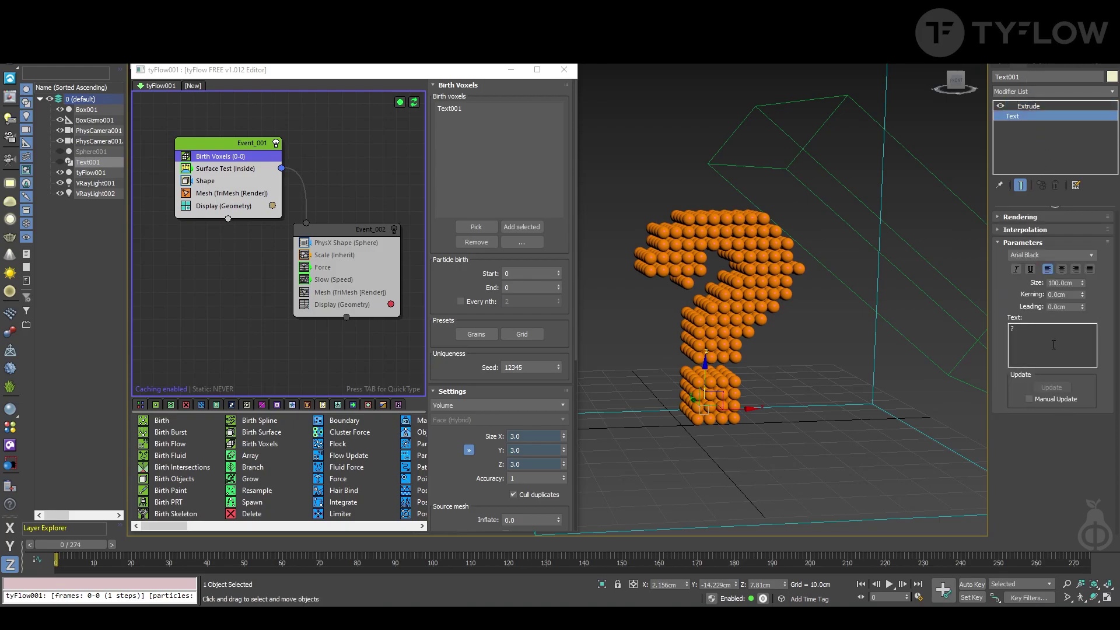
drag(1032, 333, 947, 340)
text(X)
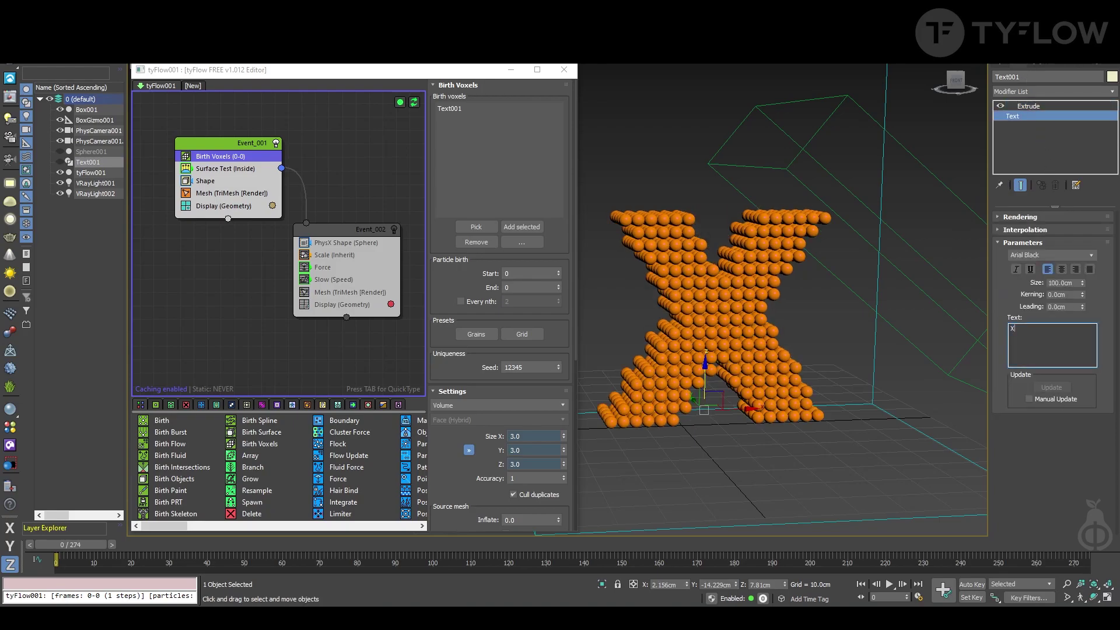
Unhide Sphere001, add it to the Birth Voxels source objects, and hide the sphere again
click(83, 153)
click(61, 152)
alt+middle_drag(806, 399, 758, 382)
click(476, 226)
click(792, 300)
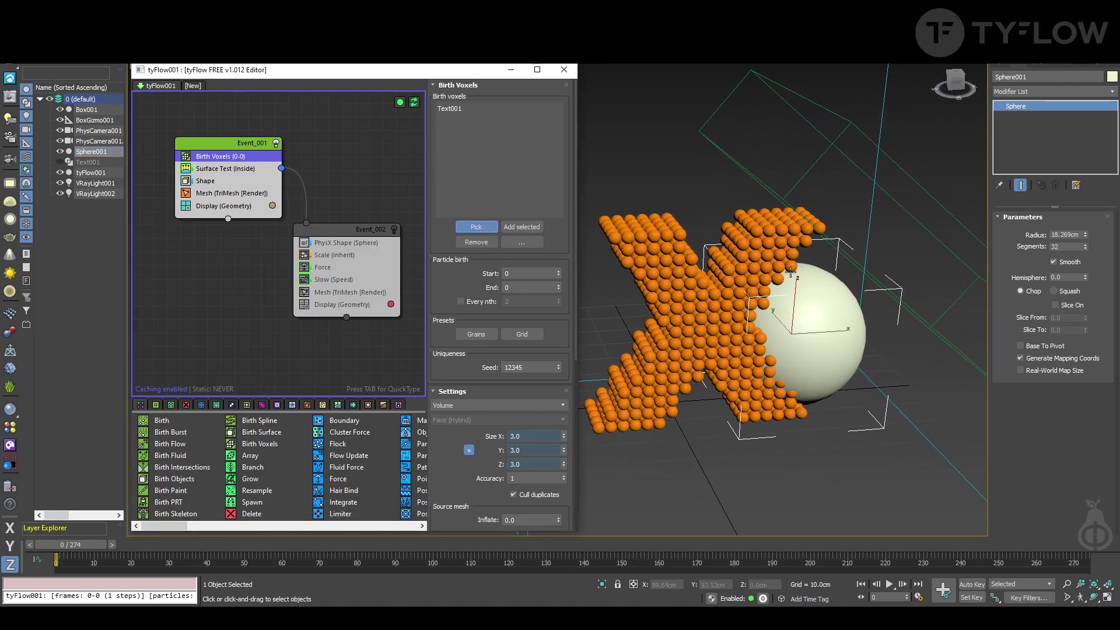
click(60, 152)
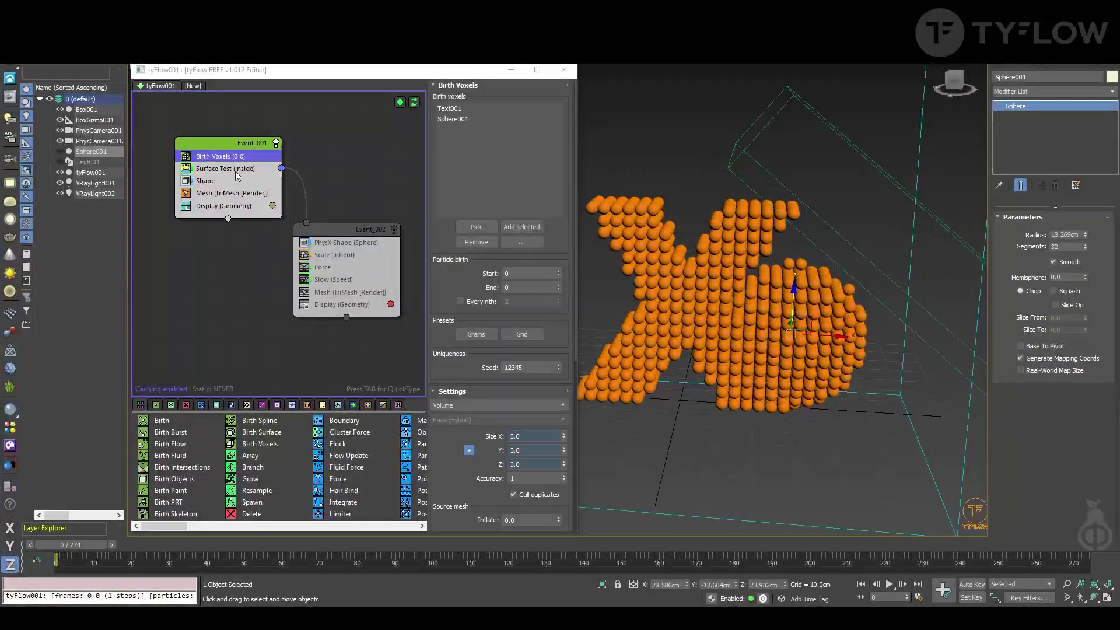
Examine the Surface Test settings, select its Box001 test object in the scene, and scrub the timeline to see how the box moves
click(234, 169)
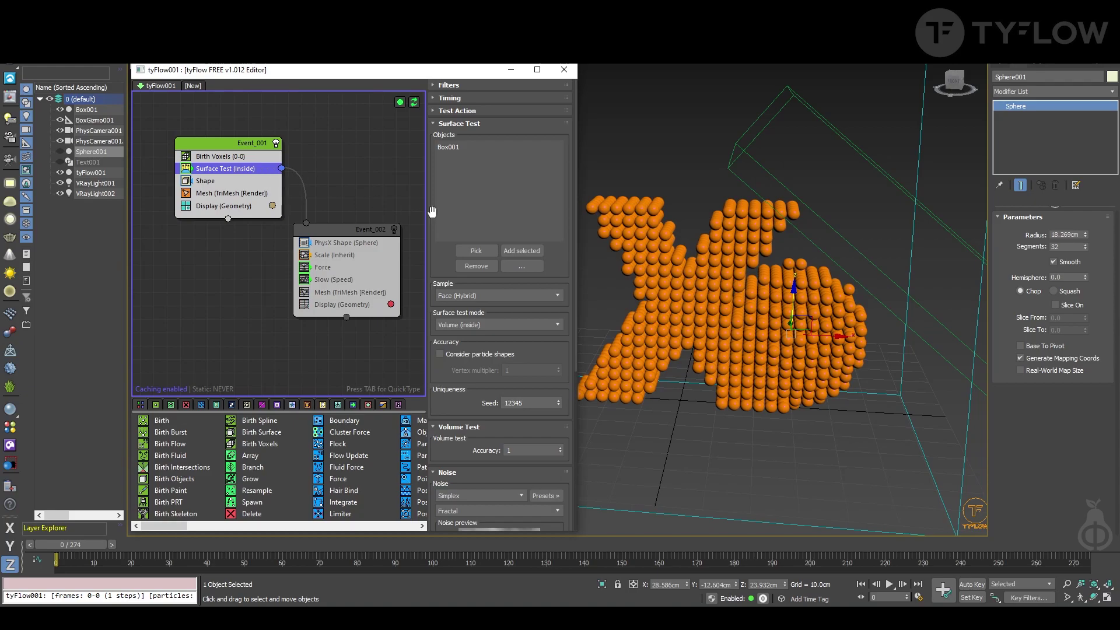
click(449, 148)
click(464, 149)
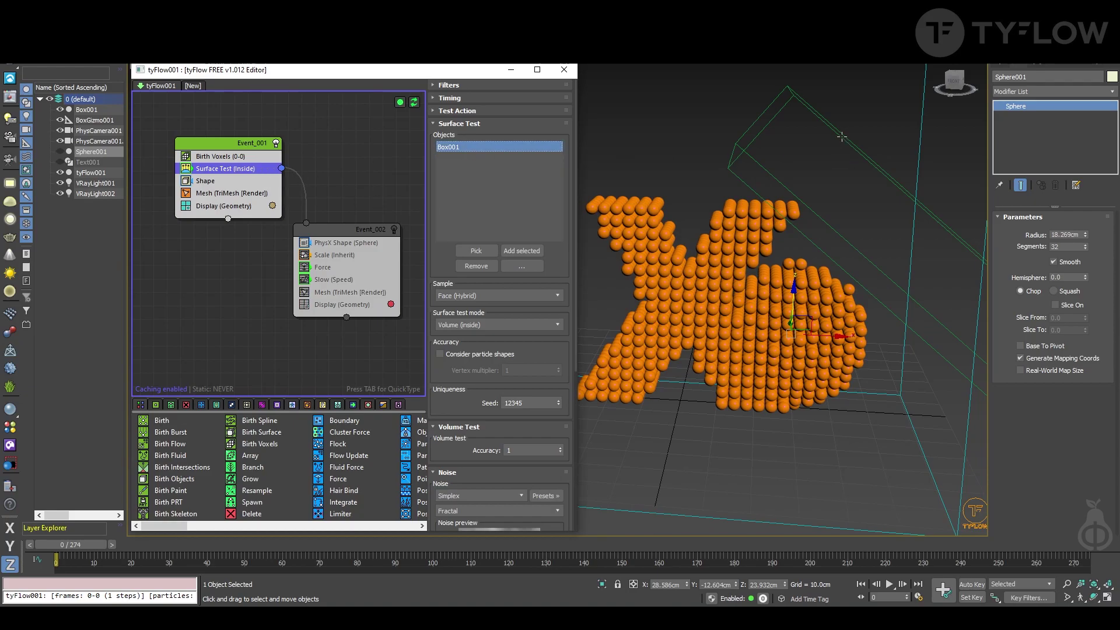
mouse_move(78, 550)
mouse_down()
mouse_move(227, 547)
mouse_move(71, 546)
mouse_up()
alt+middle_drag(718, 257, 758, 254)
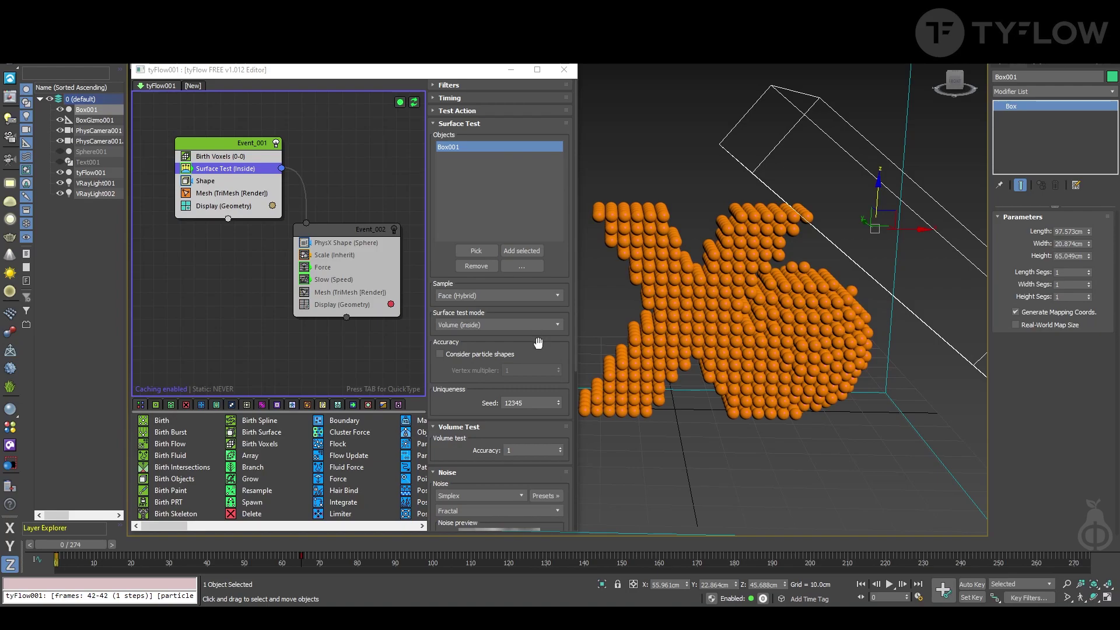
drag(548, 344, 548, 142)
scroll(456, 281, up, 5)
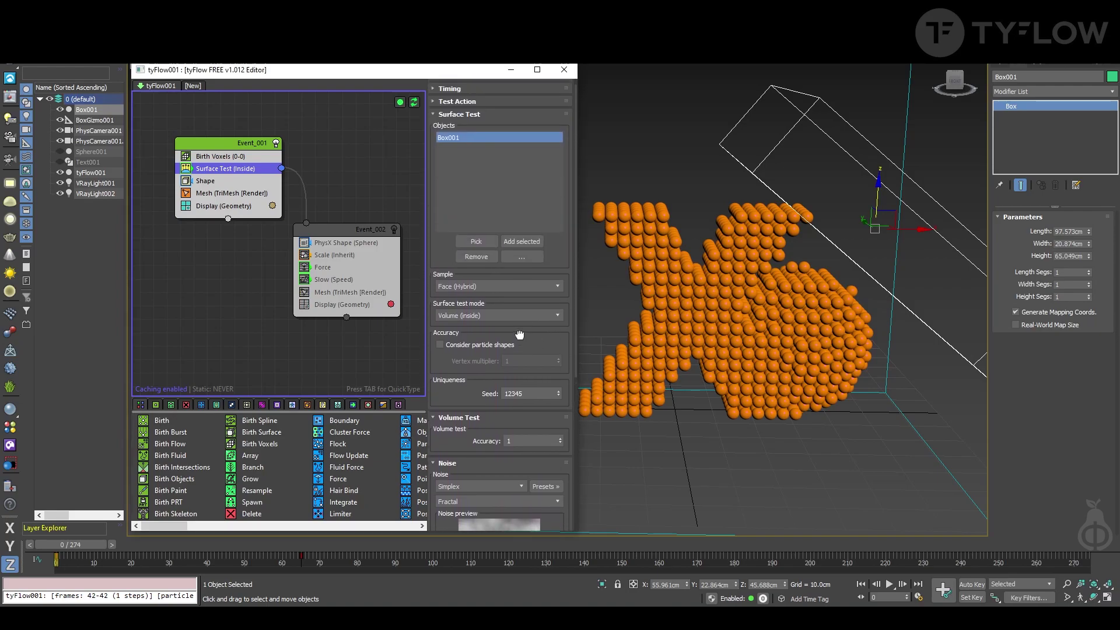
Examine the settings of the Shape and Mesh operators in Event_001
click(209, 180)
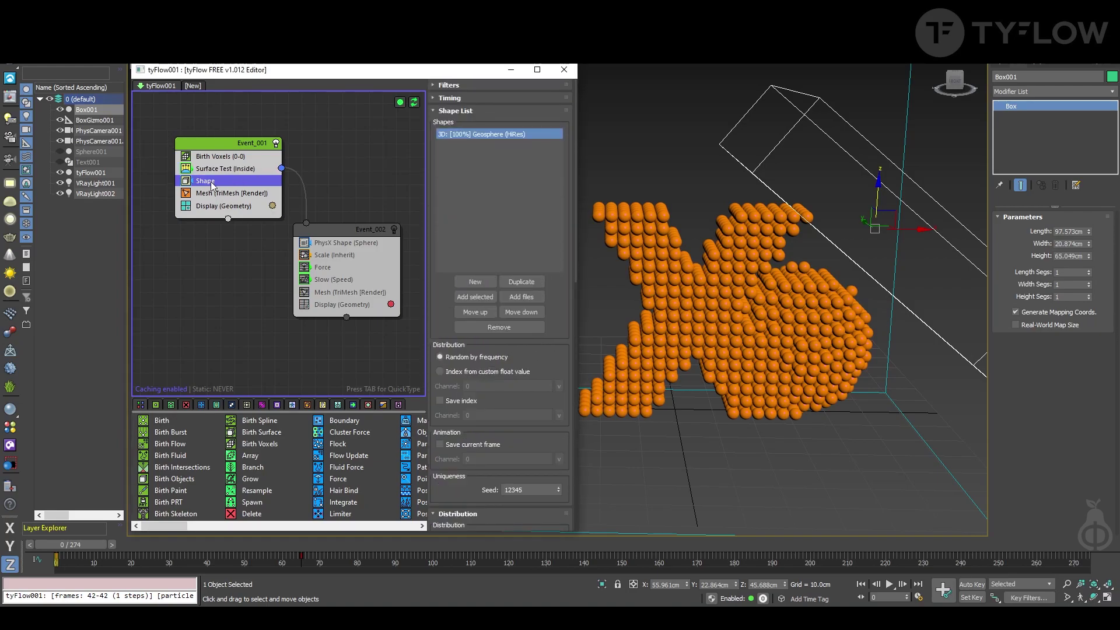
alt+middle_drag(716, 304, 740, 315)
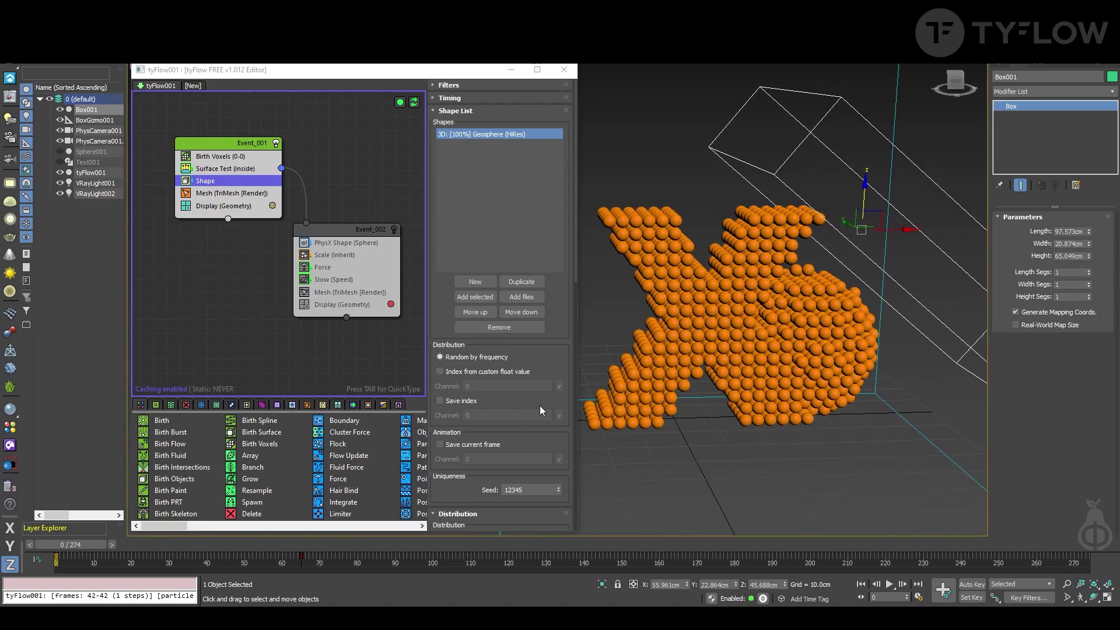
scroll(540, 408, down, 3)
click(243, 193)
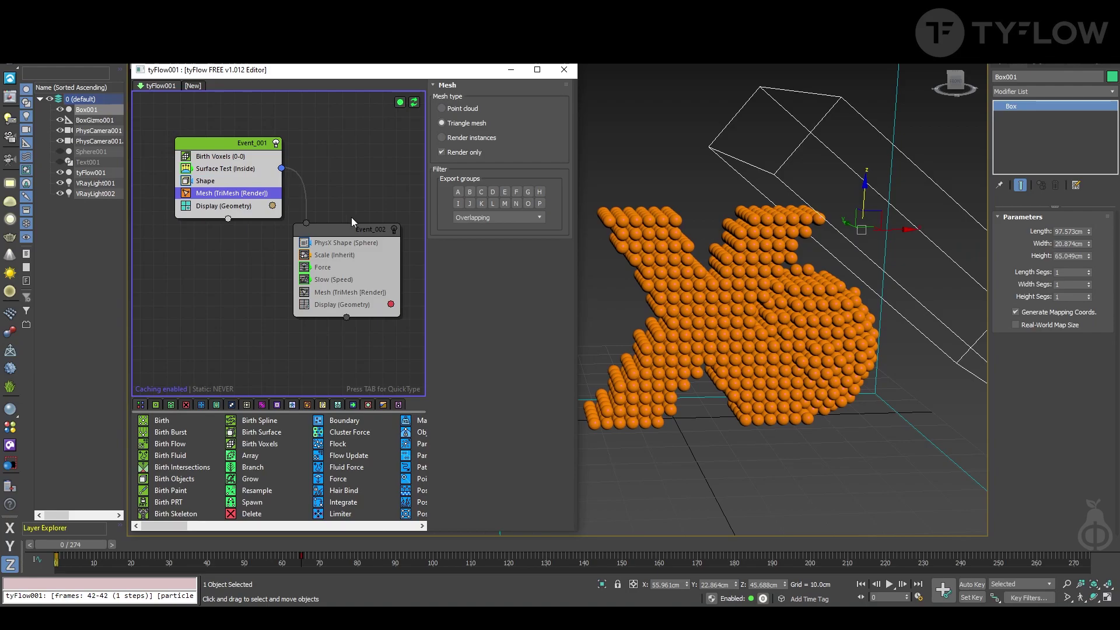
Shift Event_002 slightly upward in the flow and enable it again
drag(350, 230, 354, 219)
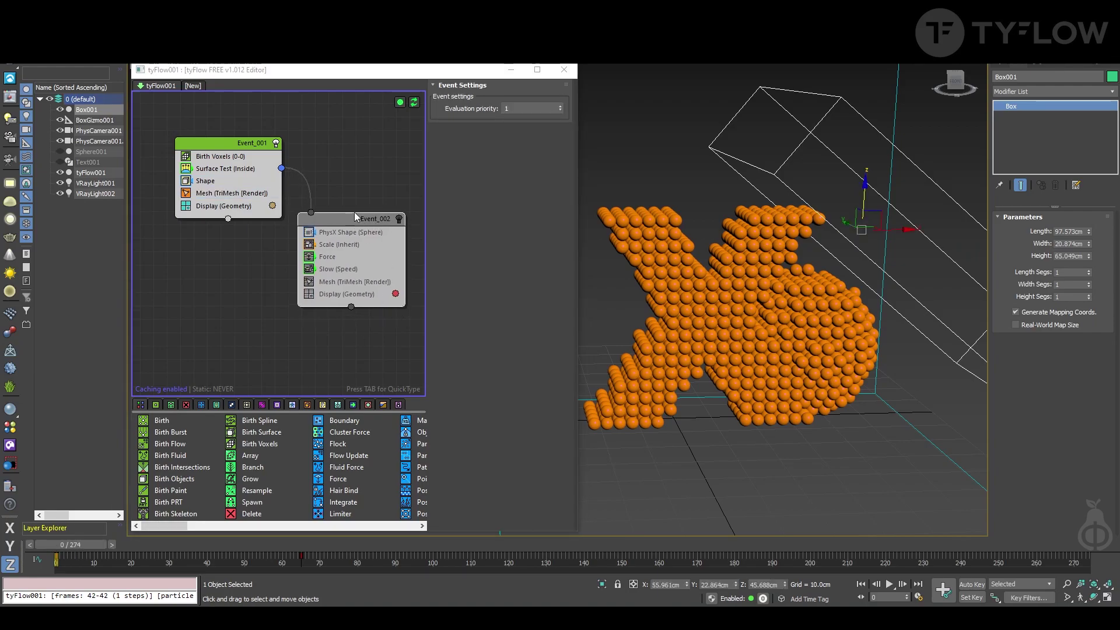
click(237, 173)
click(357, 217)
click(400, 219)
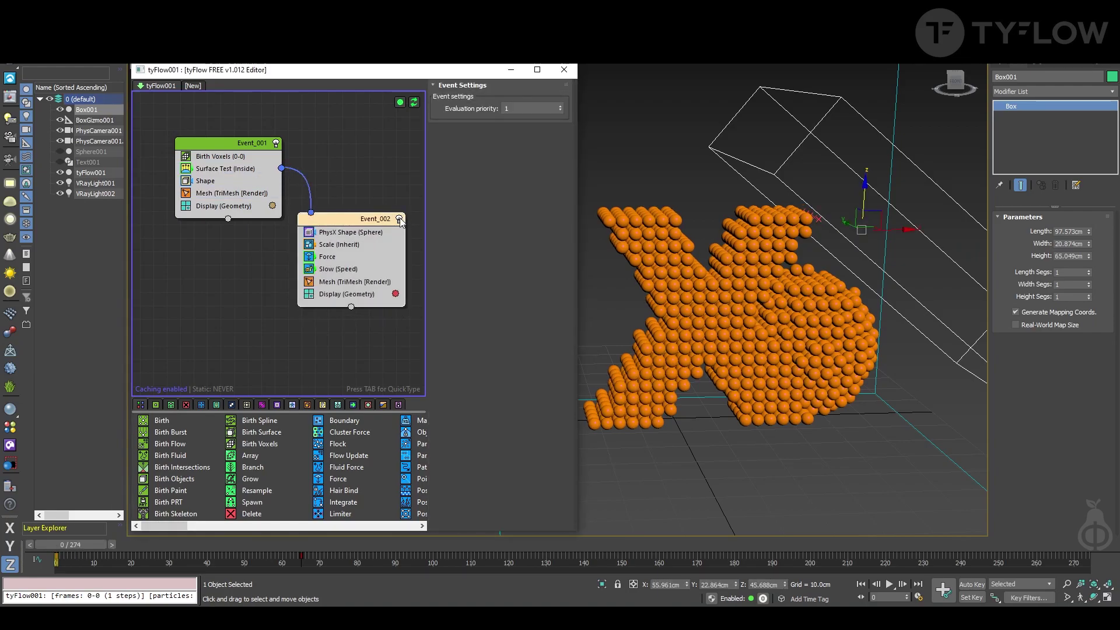
Move Event_002 below Event_001 and delete the wire linking it to the Surface Test
drag(367, 222, 253, 254)
click(307, 182)
key(Delete)
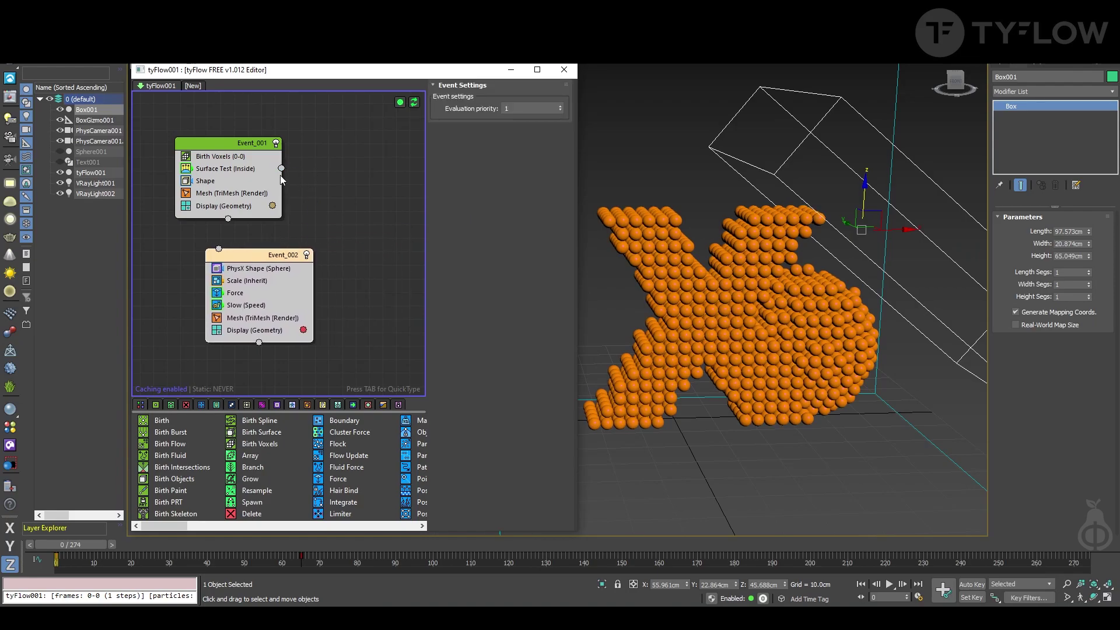
Create a new event wired to the Surface Test output of Event_001
drag(353, 191, 354, 193)
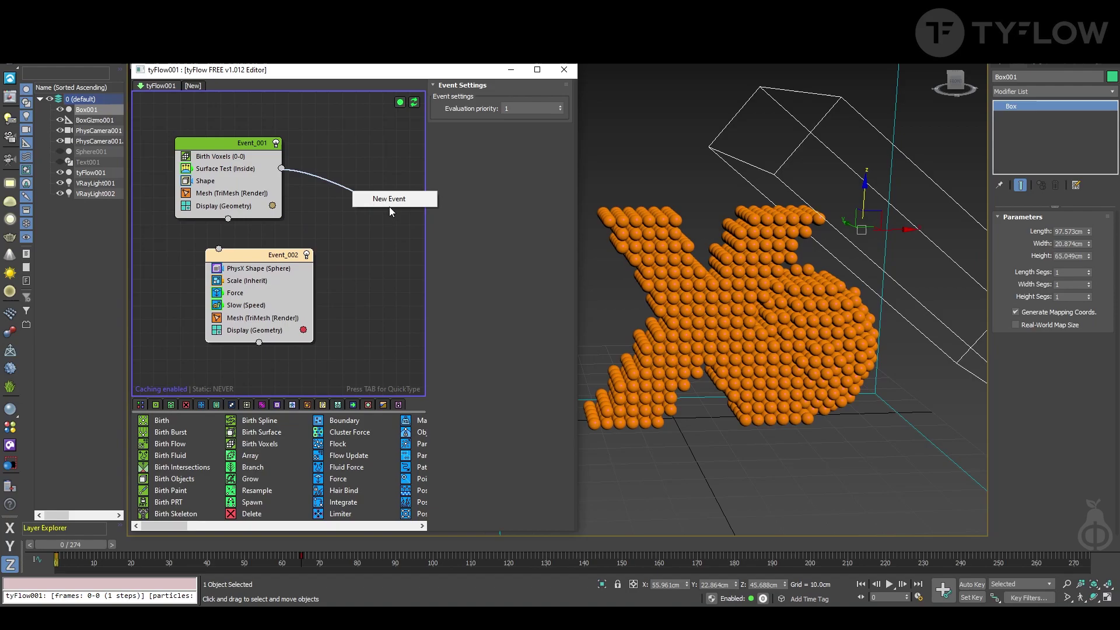
click(390, 199)
click(257, 267)
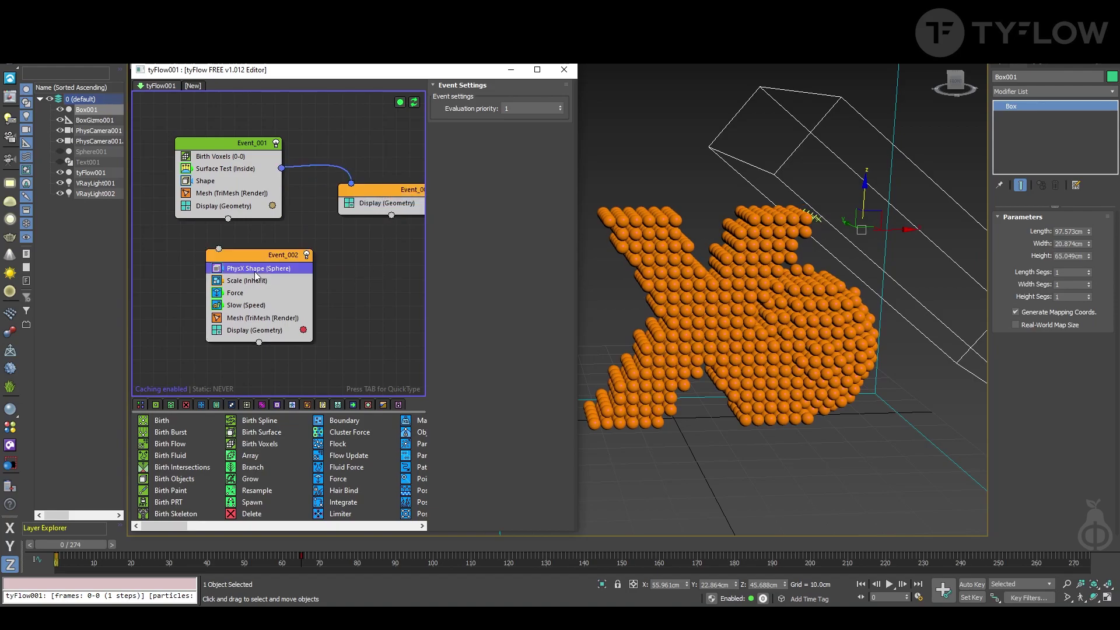
Delete the newly added event and reconnect Event_002 to the Surface Test output, placing it beside Event_001
click(380, 190)
key(Delete)
drag(265, 258, 336, 230)
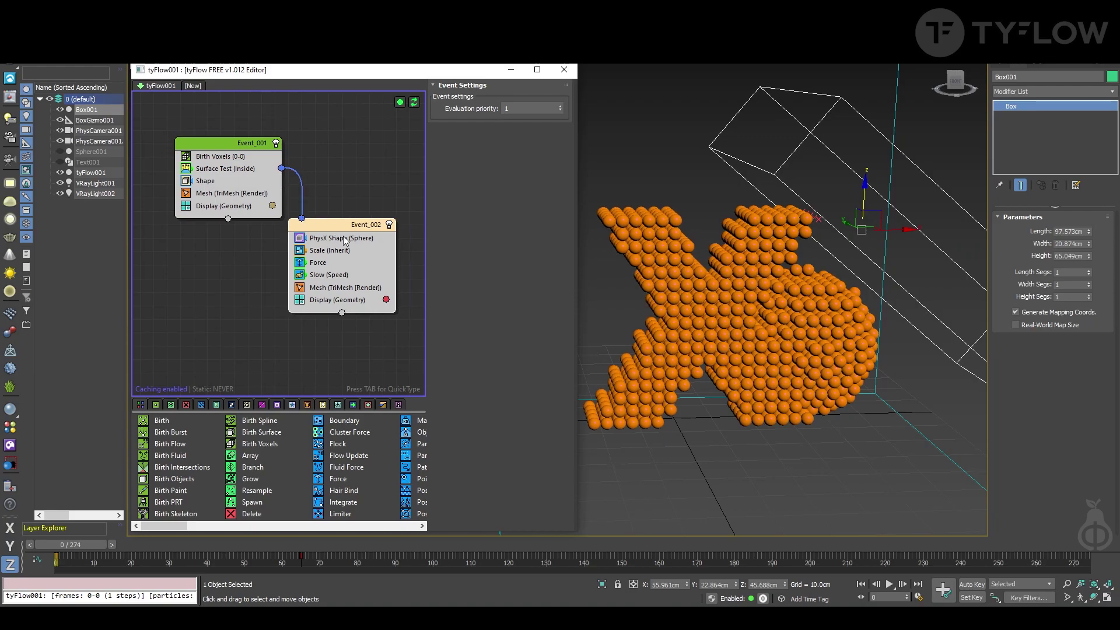
Examine the PhysX Shape settings of Event_002 and scrub the timeline to view the sphere particles up close
click(344, 238)
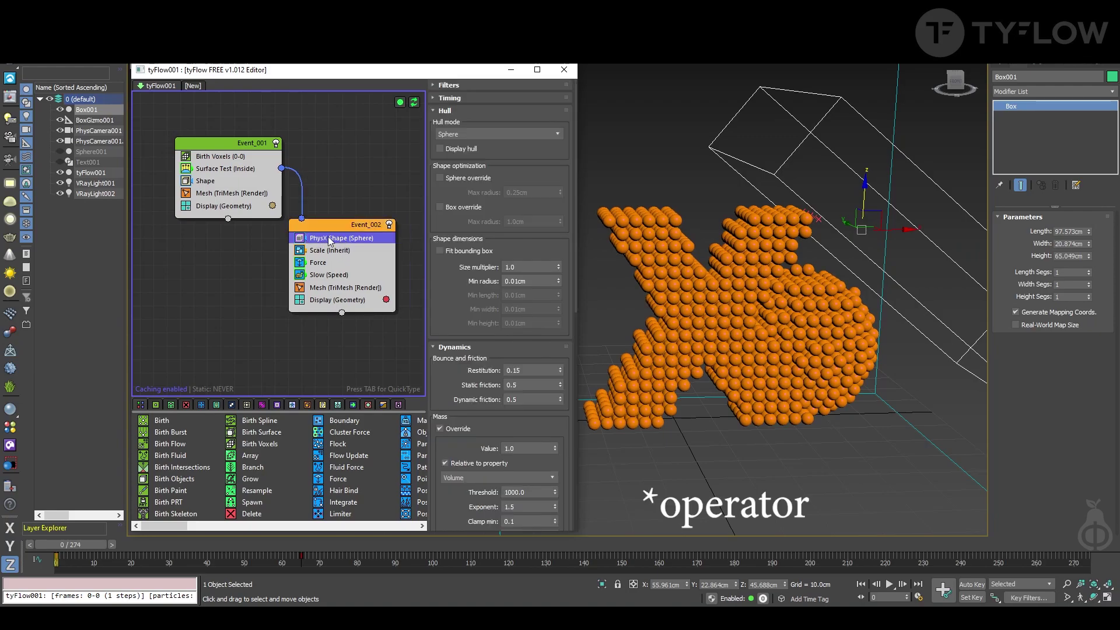
drag(73, 545, 47, 552)
scroll(727, 234, up, 5)
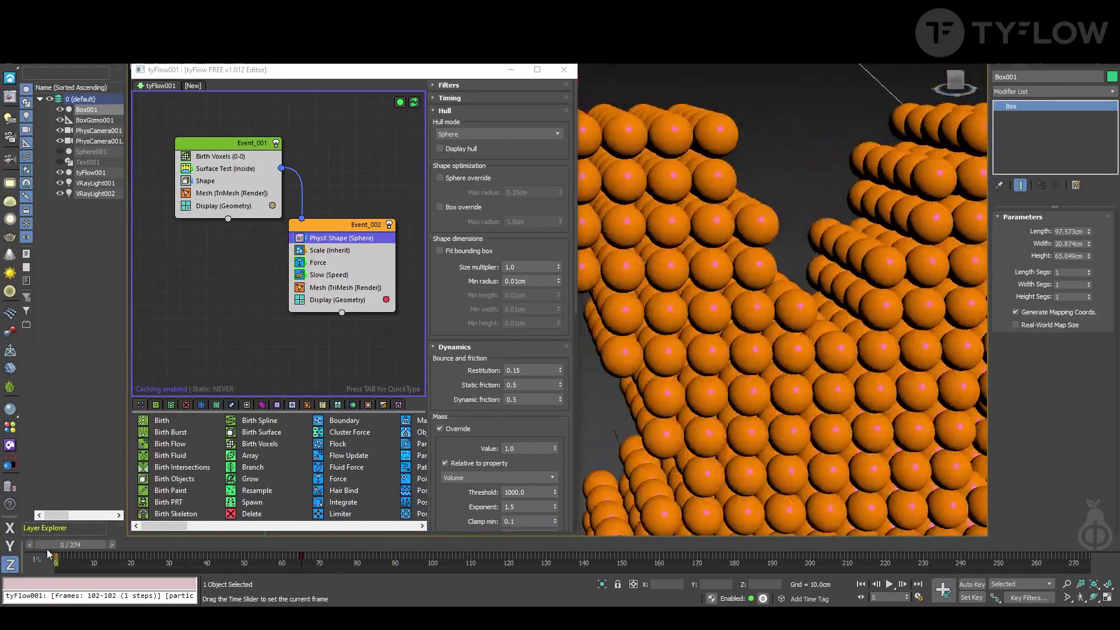
scroll(852, 299, down, 6)
scroll(787, 320, up, 4)
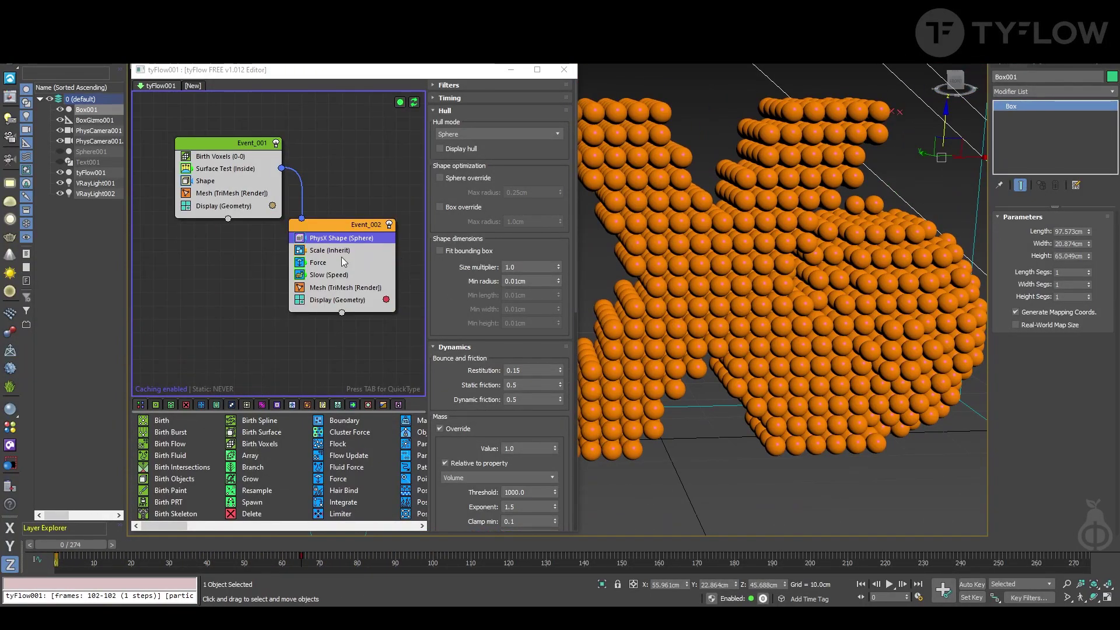
Set the X, Y and Z values of Event_002's Scale operator to 110% and scrub the timeline around frame 10 to check the growth
click(336, 251)
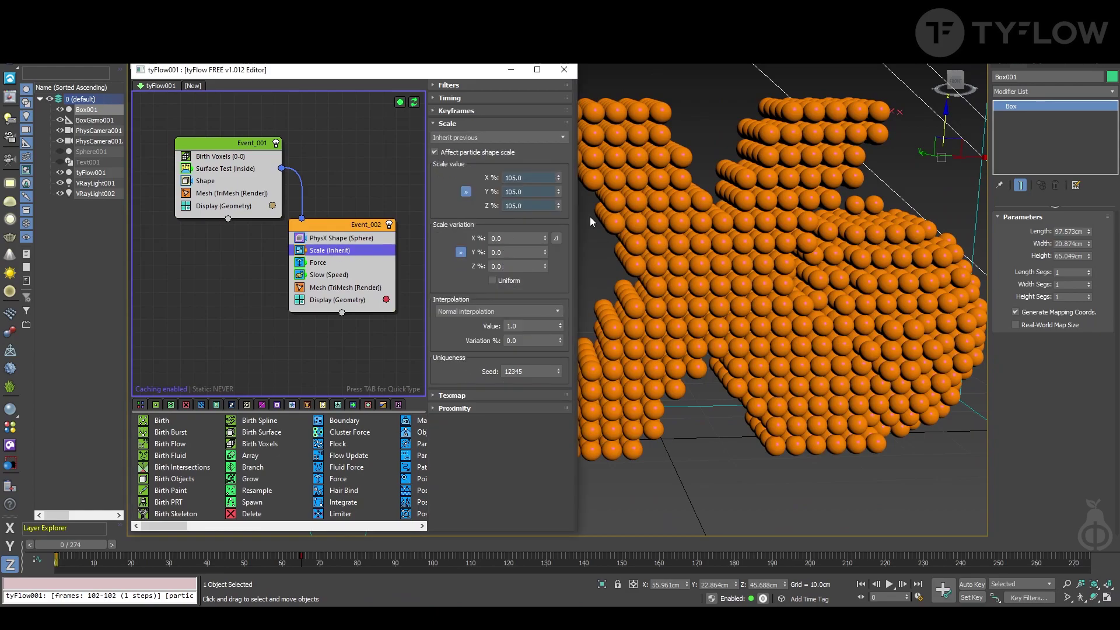
drag(86, 551, 120, 542)
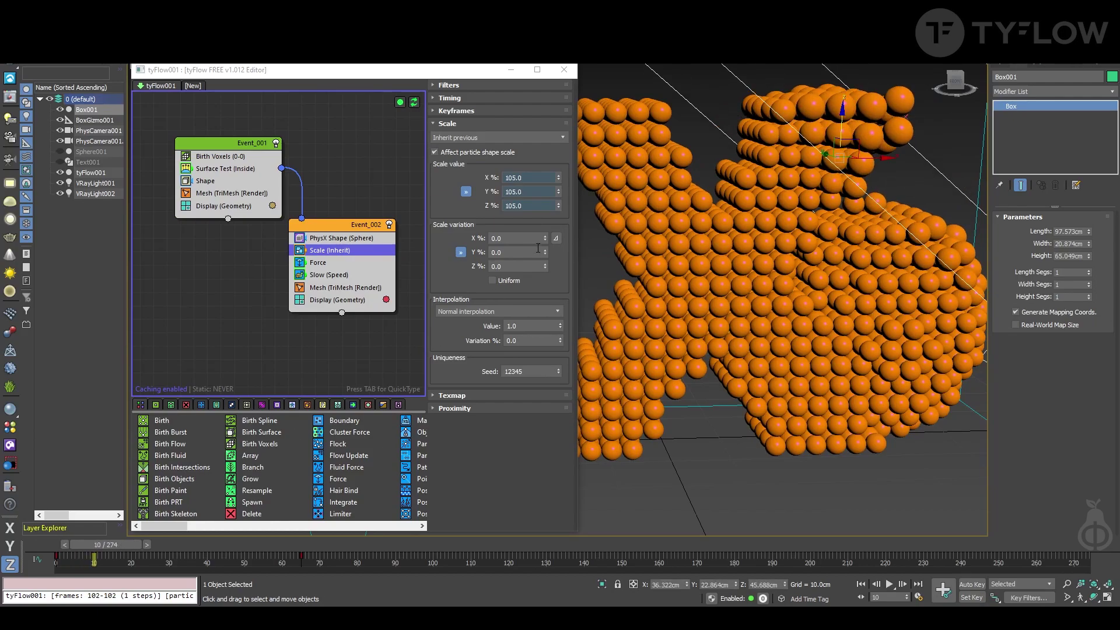
drag(543, 173, 504, 175)
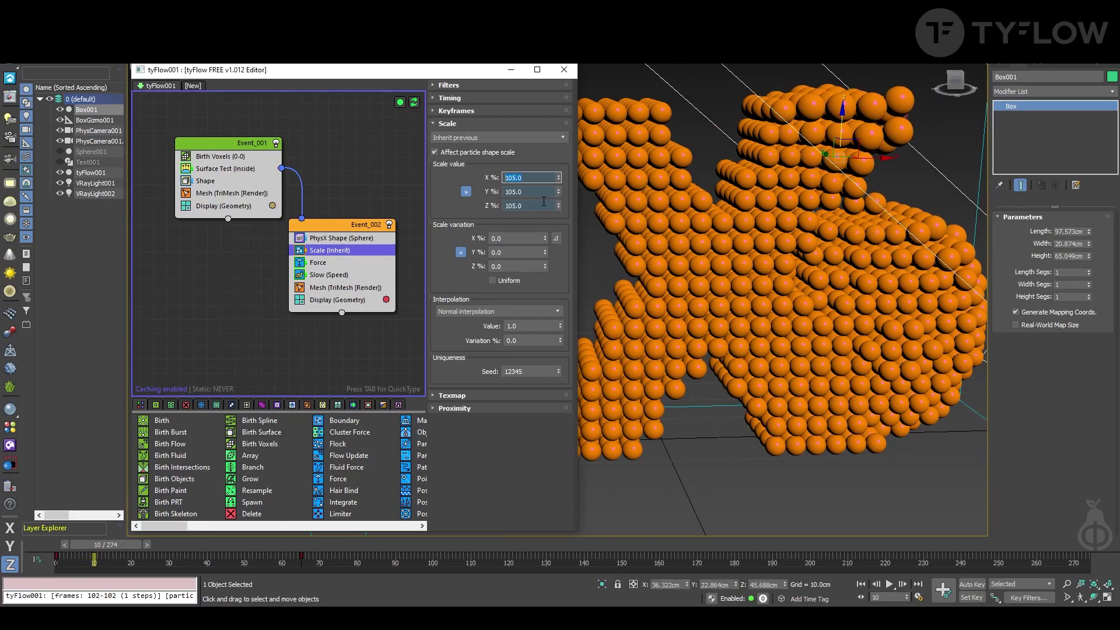
text(110)
key(Return)
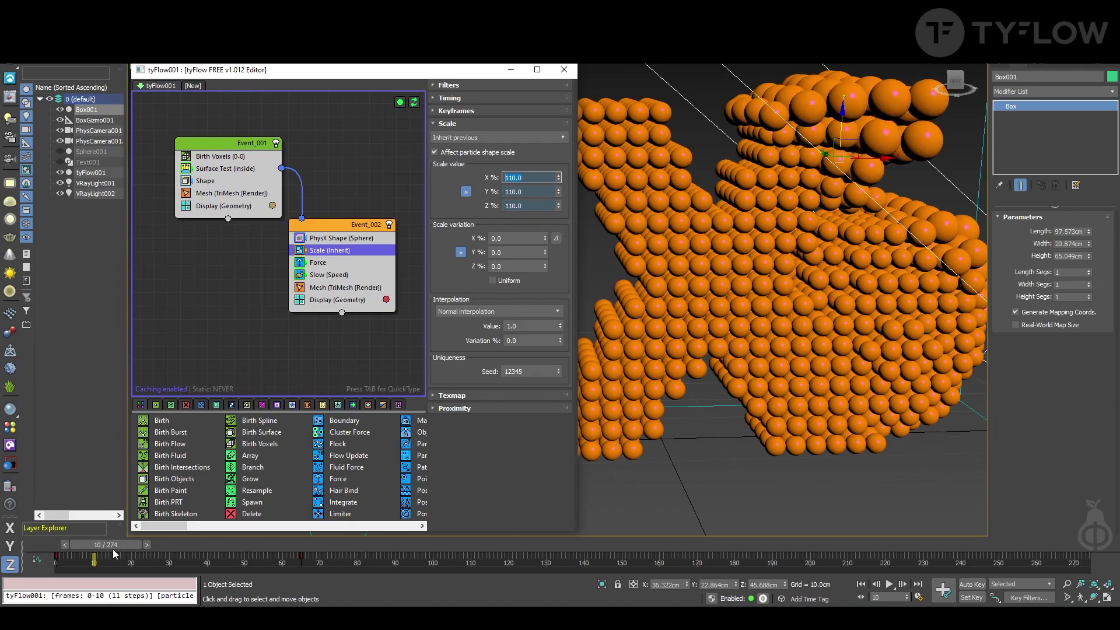
drag(113, 548, 61, 536)
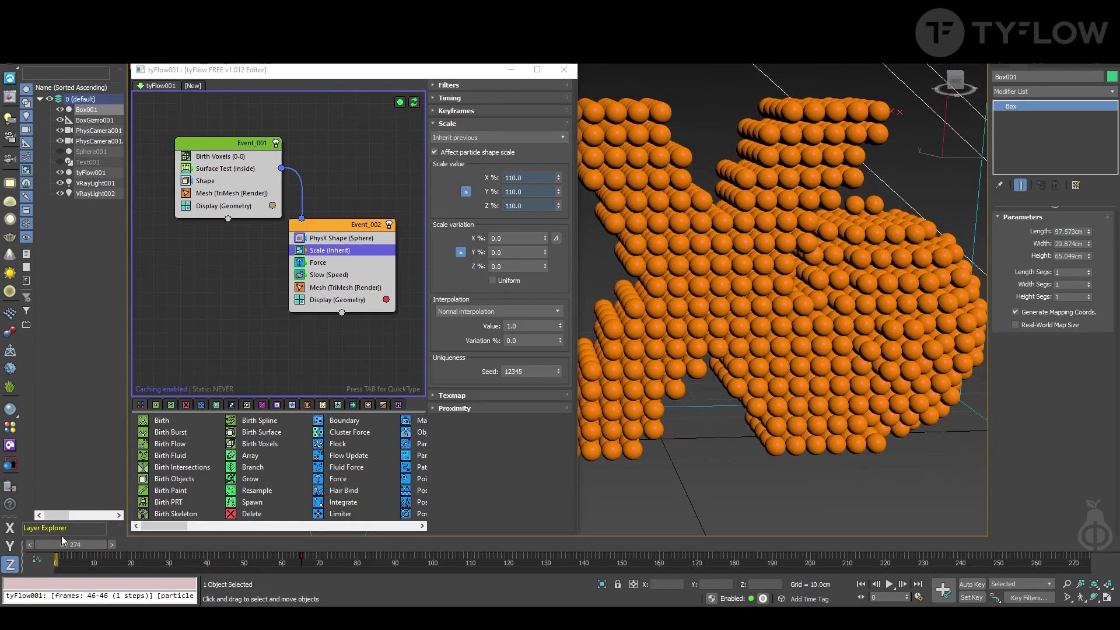
Switch the timing of Event_002's Scale operator to Continuous and scrub the timeline to about frame 11 to check the growth
click(474, 96)
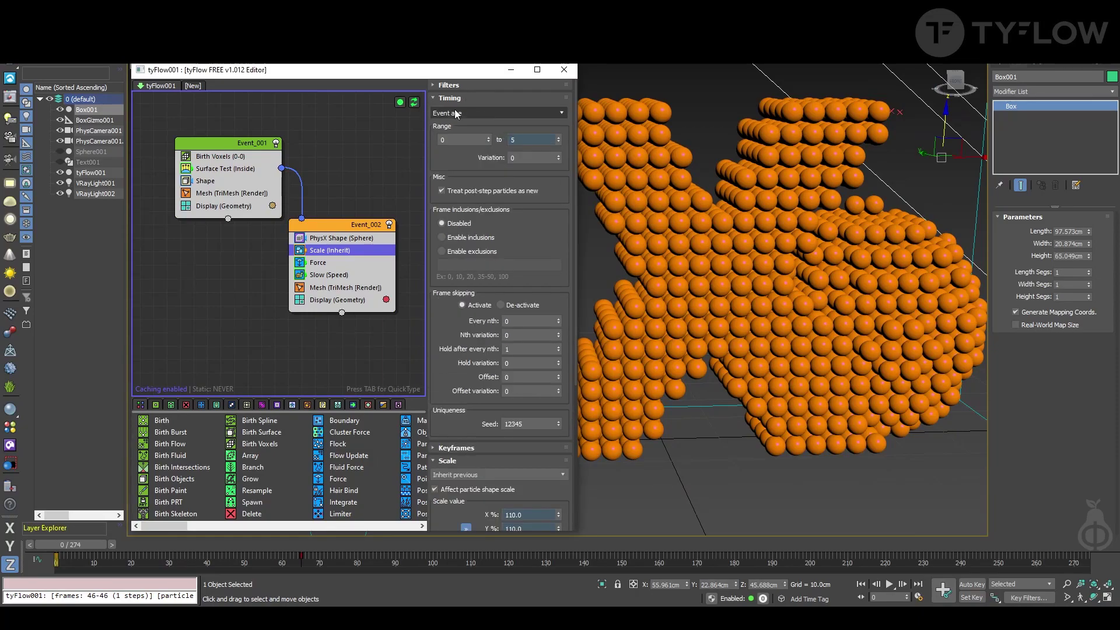
click(509, 114)
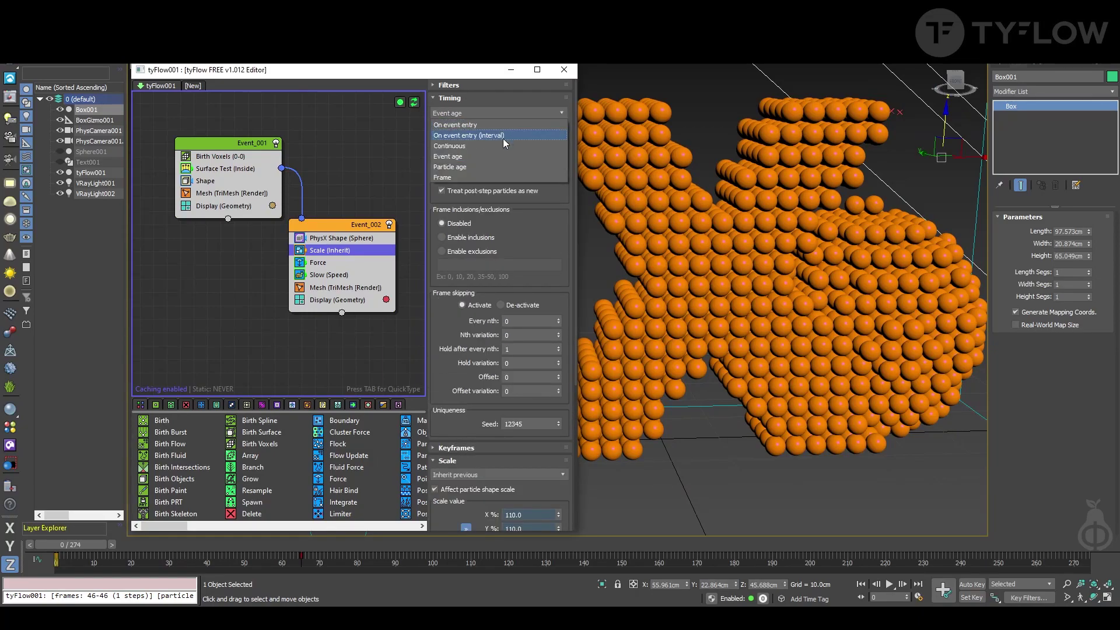
click(503, 138)
scroll(807, 377, down, 6)
middle_drag(807, 377, 744, 346)
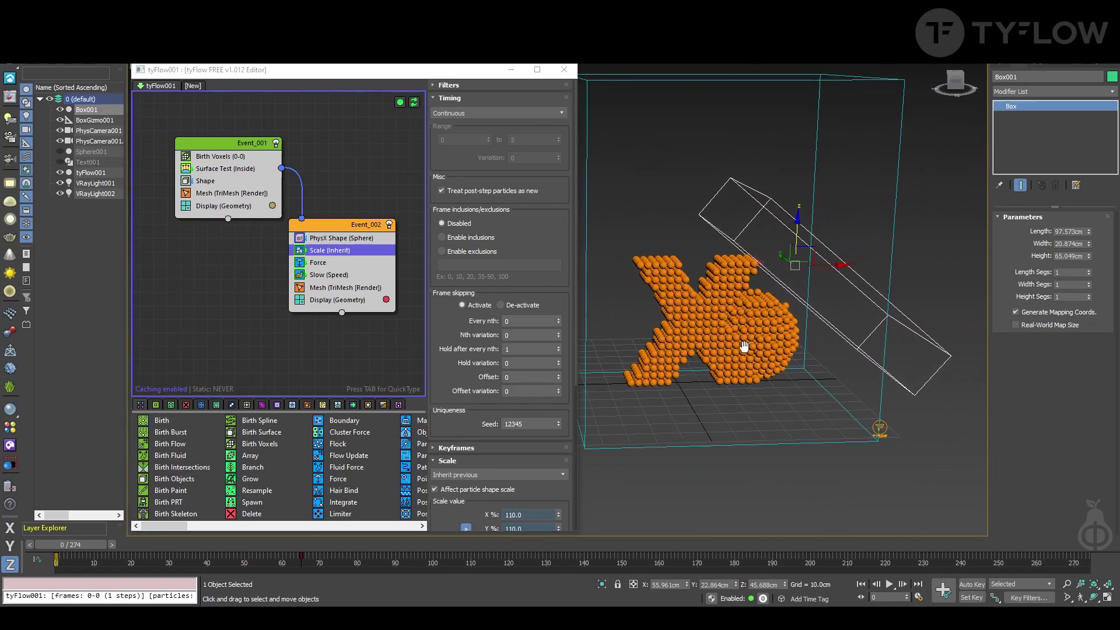
drag(71, 544, 112, 532)
Return the Scale operator's timing to Event age and scrub the timeline to frame 24 to inspect the growing spheres
click(503, 112)
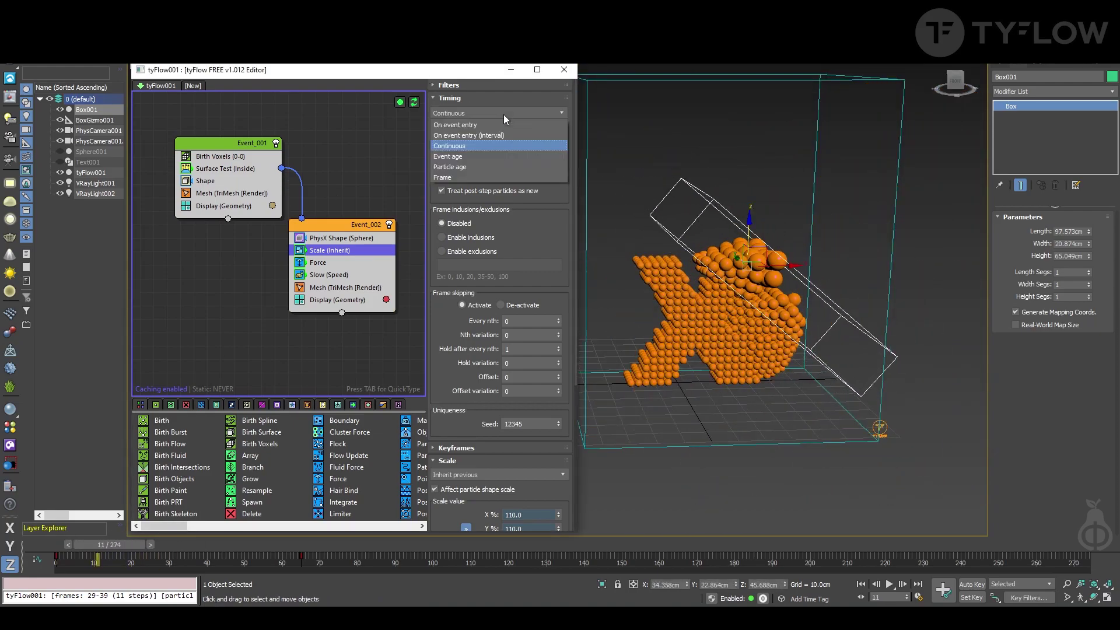
click(499, 153)
scroll(724, 262, up, 5)
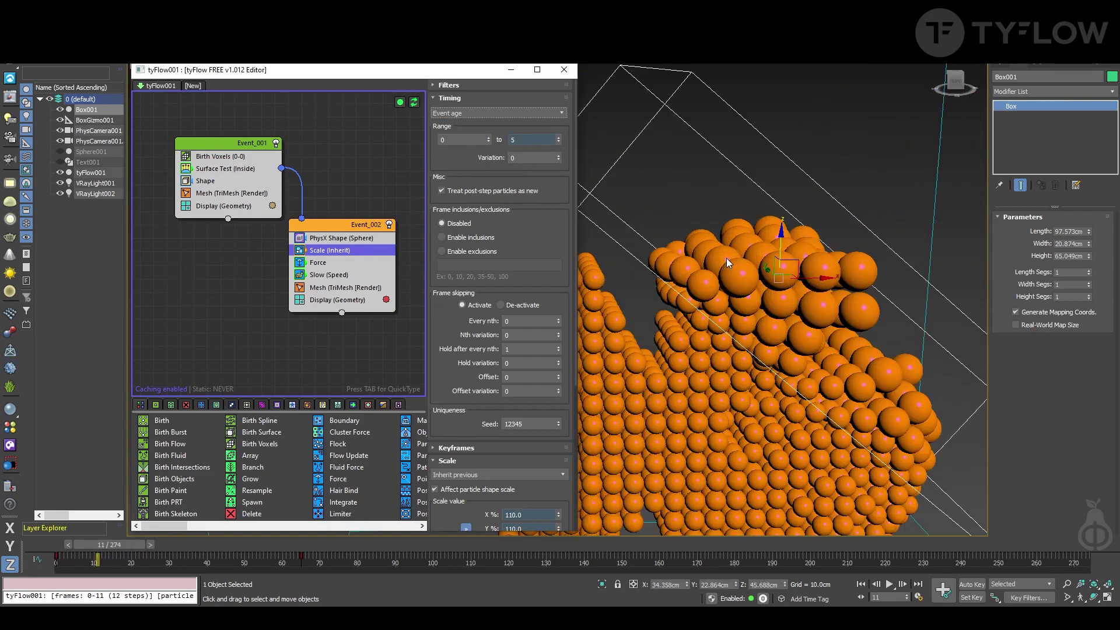
middle_drag(816, 271, 787, 231)
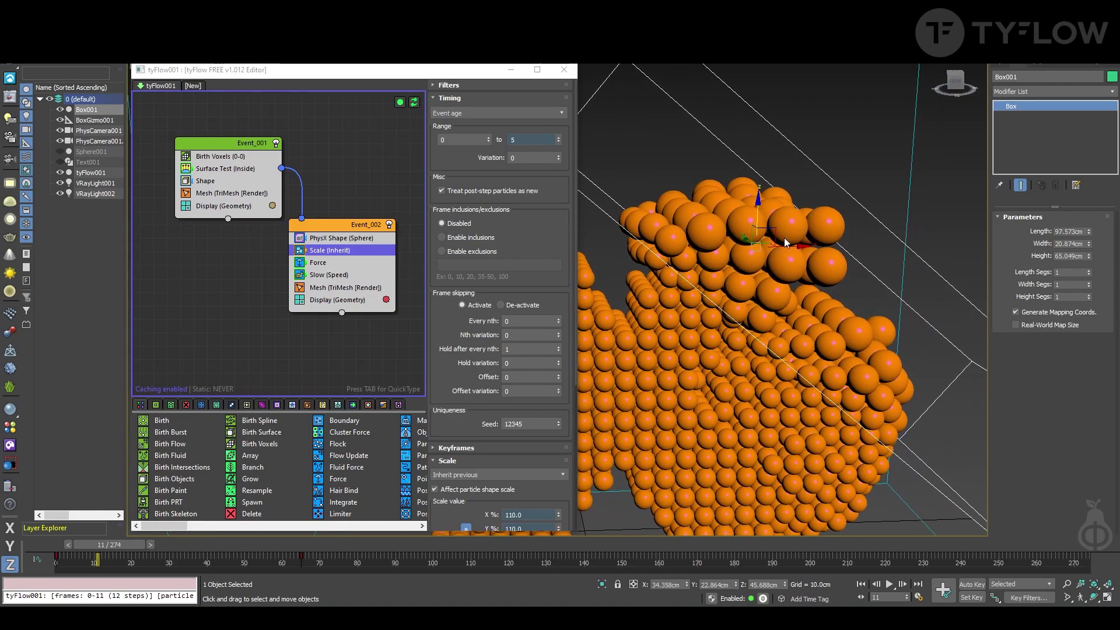
scroll(784, 242, down, 3)
drag(107, 544, 161, 544)
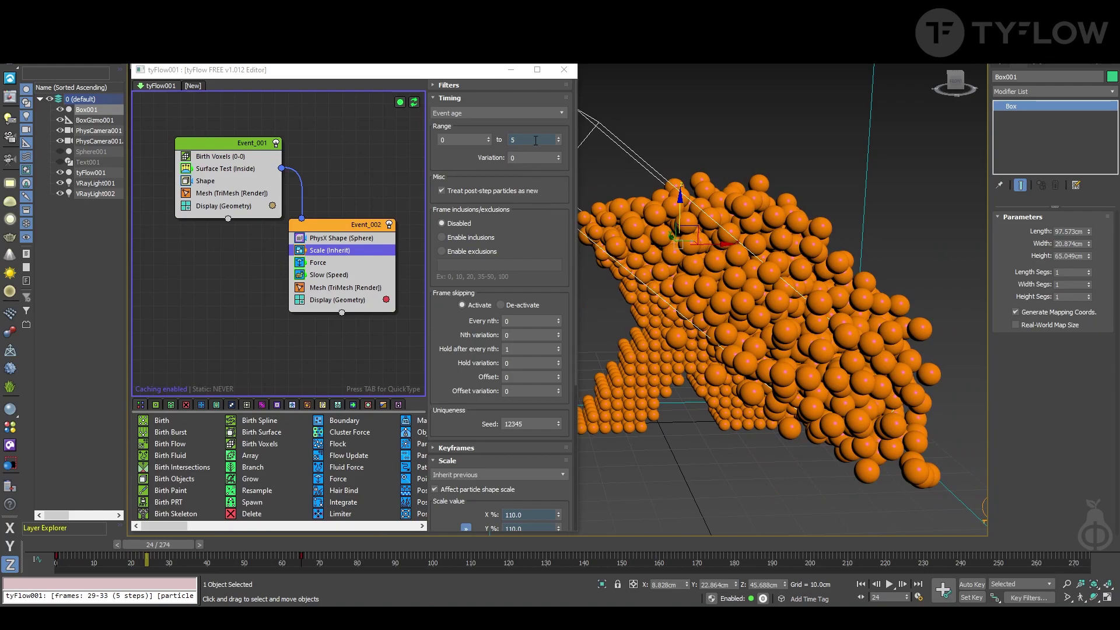
Try 8 as the end of the Scale operator's event age range, check the growth, and restore it to 5
drag(535, 140, 466, 138)
text(8)
key(Return)
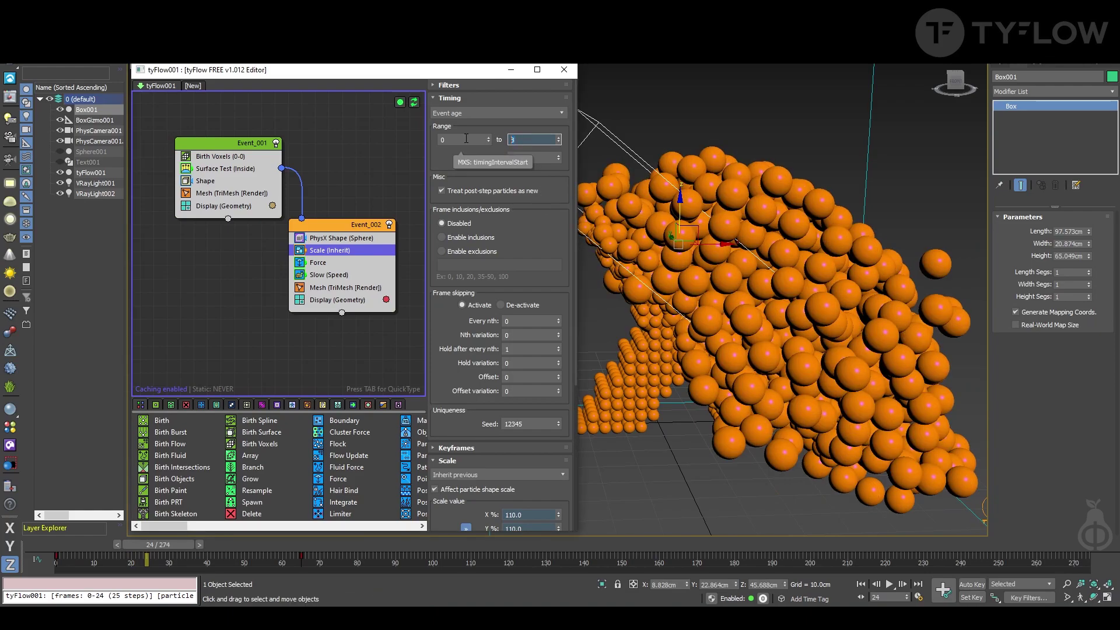
text(8)
key(Return)
mouse_move(74, 541)
mouse_down()
mouse_move(37, 544)
mouse_move(354, 544)
mouse_move(66, 547)
mouse_up()
double_click(531, 139)
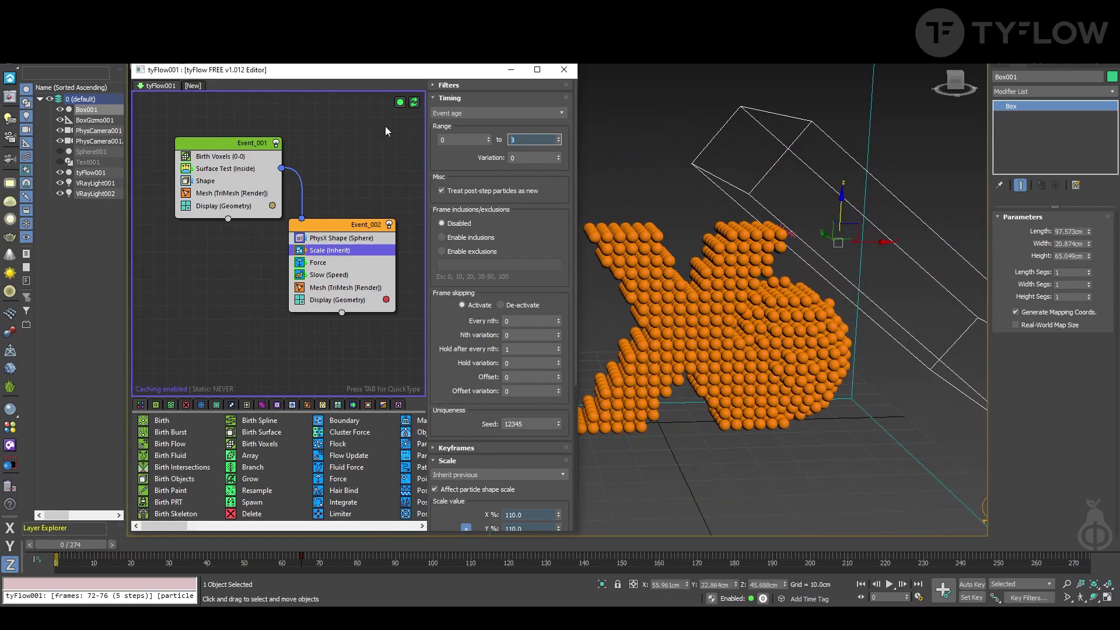
text(5)
Temporarily turn off Event_002's Force operator and scrub the timeline to compare the particle motion with and without it
click(332, 263)
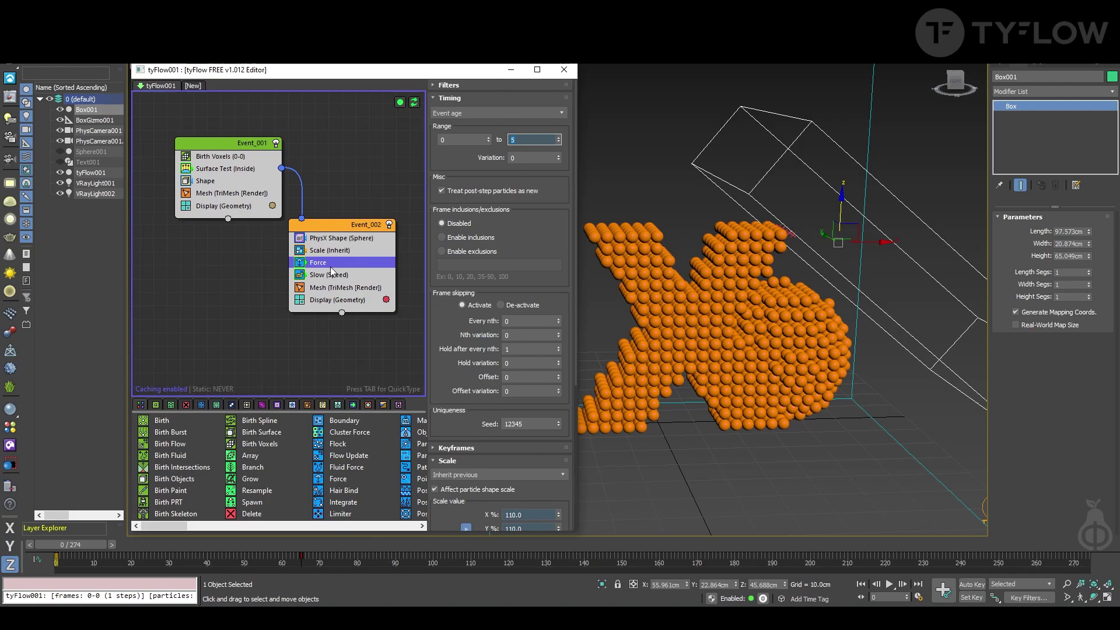
drag(468, 375, 495, 160)
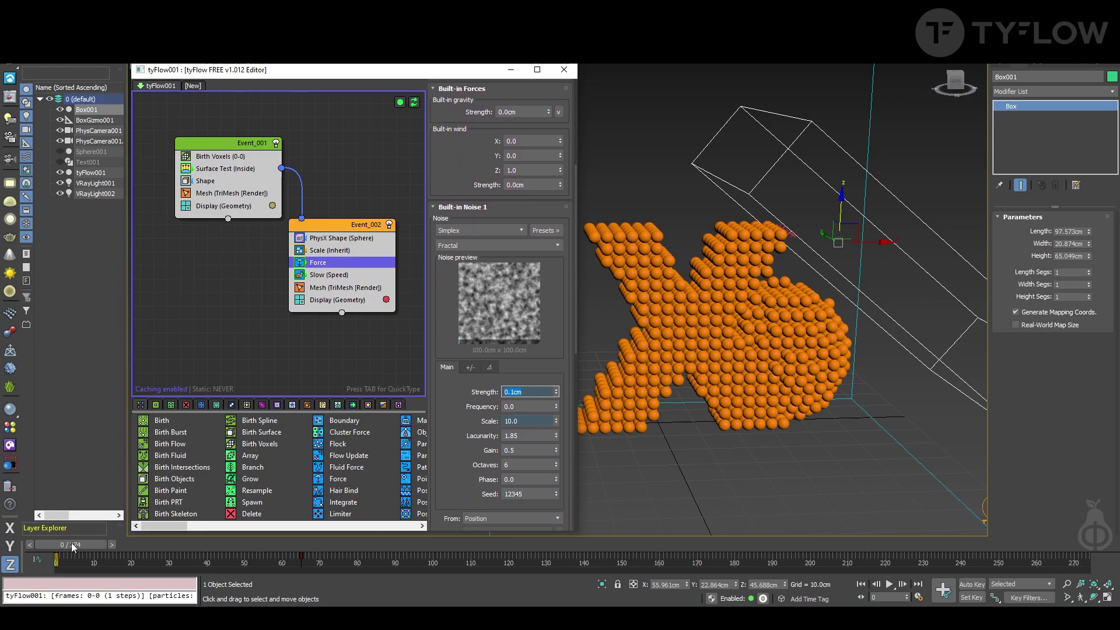
click(300, 262)
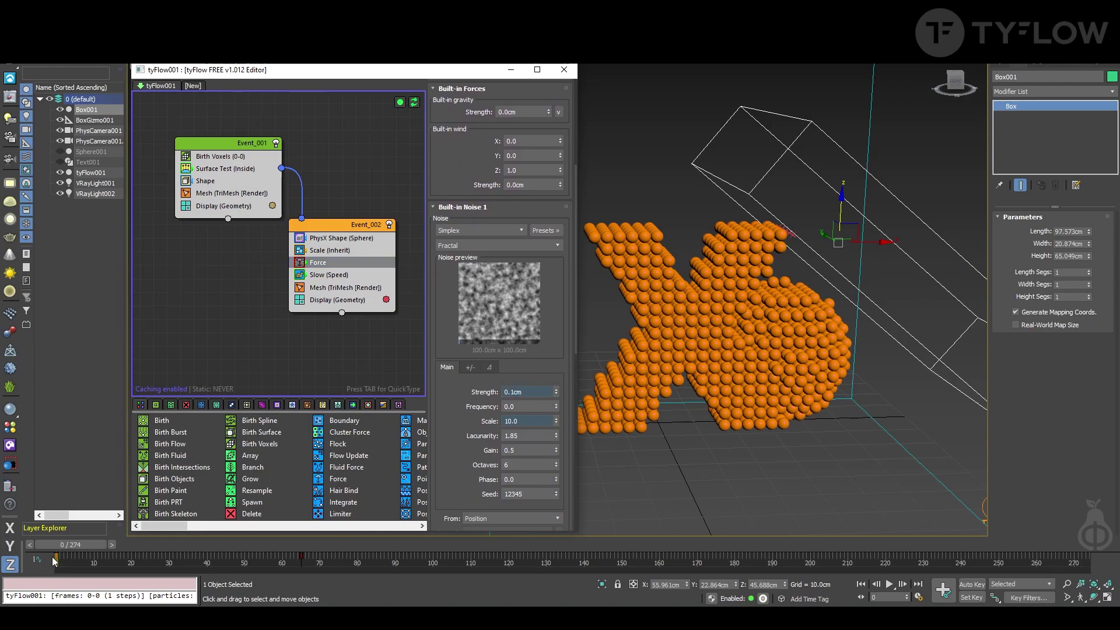
drag(71, 545, 309, 537)
key(Home)
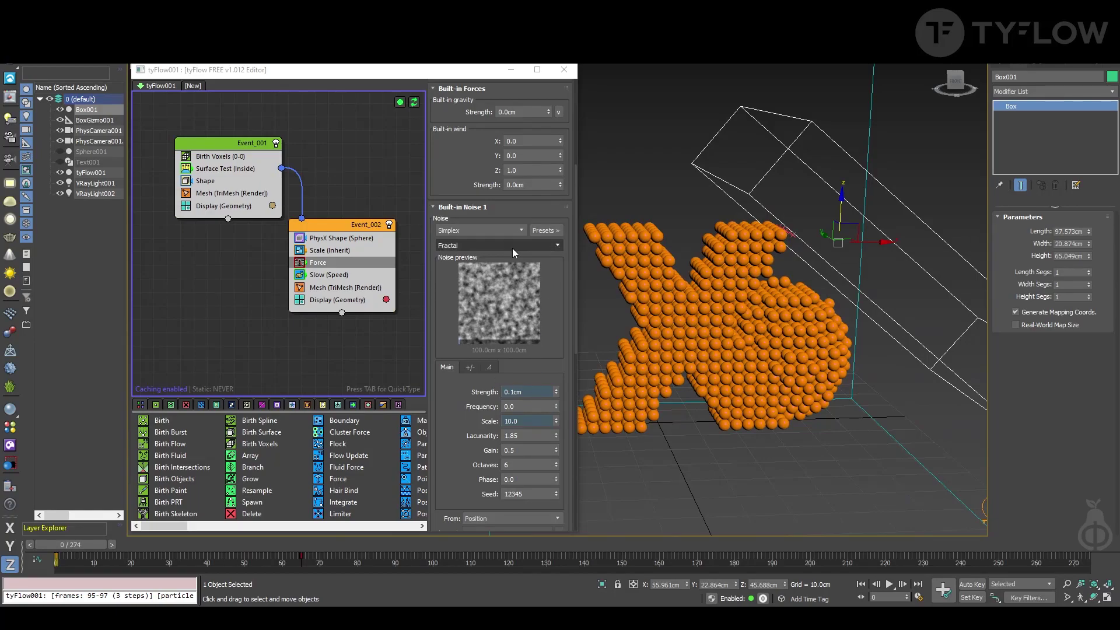
click(299, 263)
drag(87, 544, 495, 546)
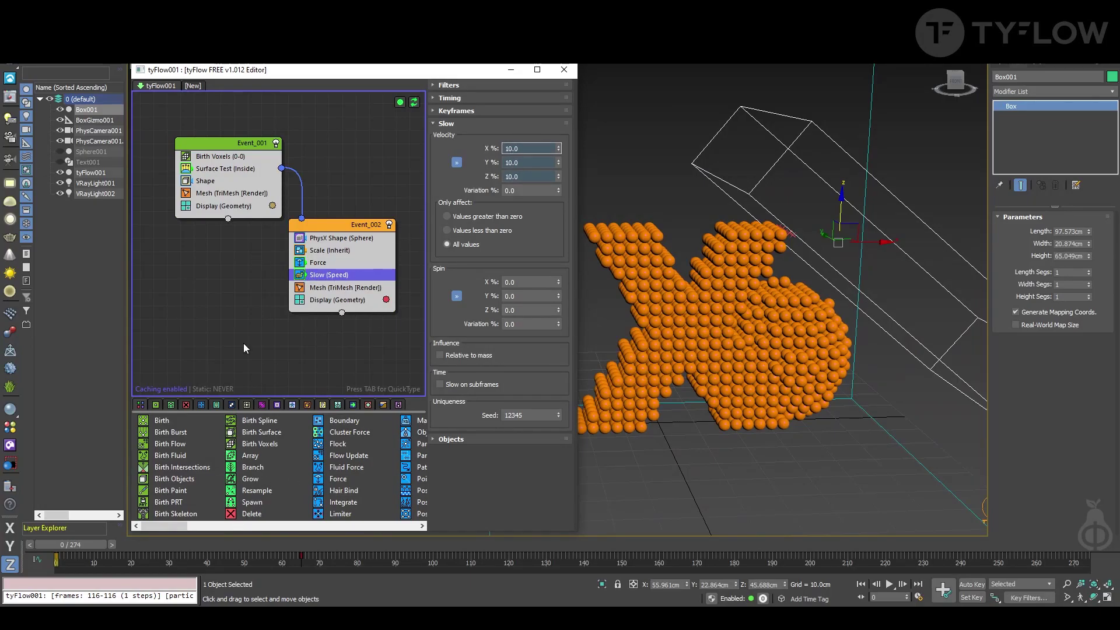
Temporarily turn off Event_002's Slow operator to compare the particle motion around frame 46 with and without it
drag(88, 550, 231, 546)
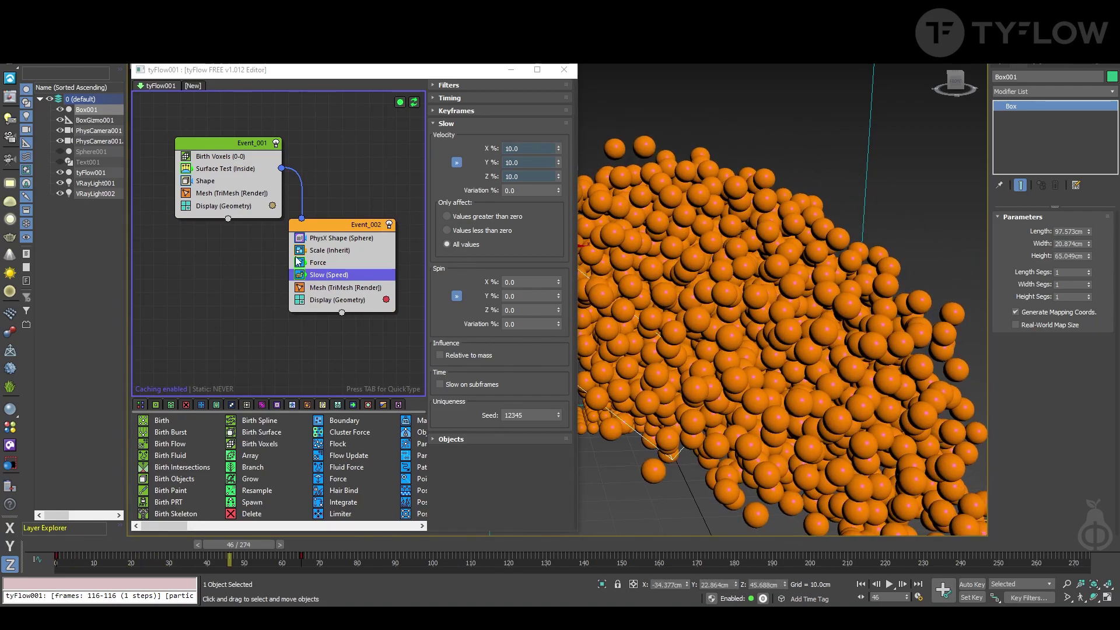
click(300, 275)
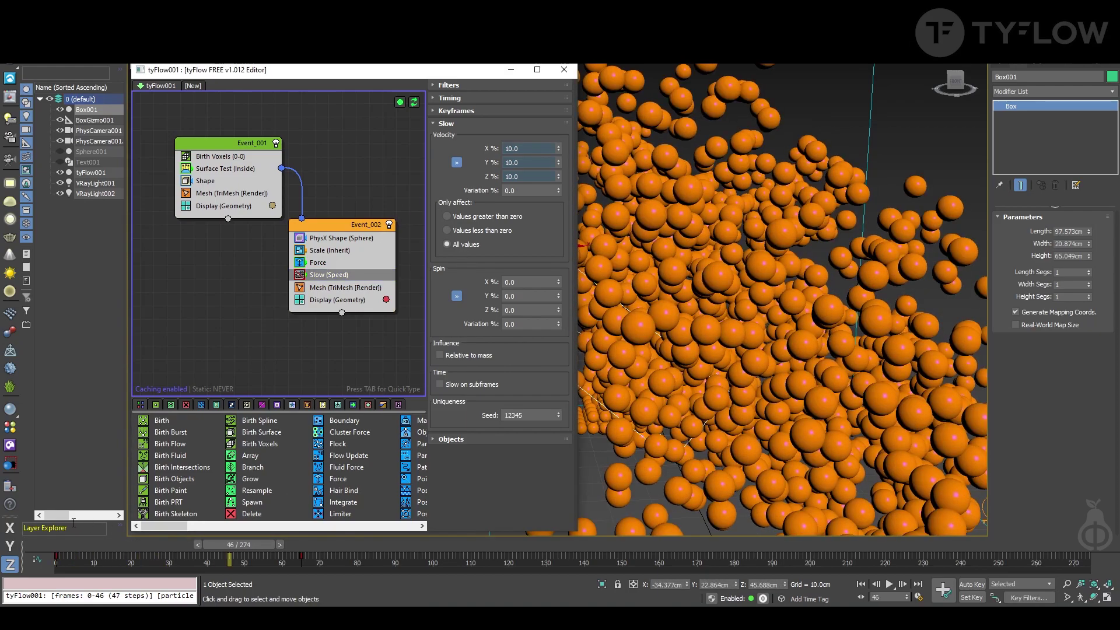
mouse_move(69, 546)
mouse_down()
mouse_move(498, 524)
mouse_move(73, 527)
mouse_up()
click(347, 289)
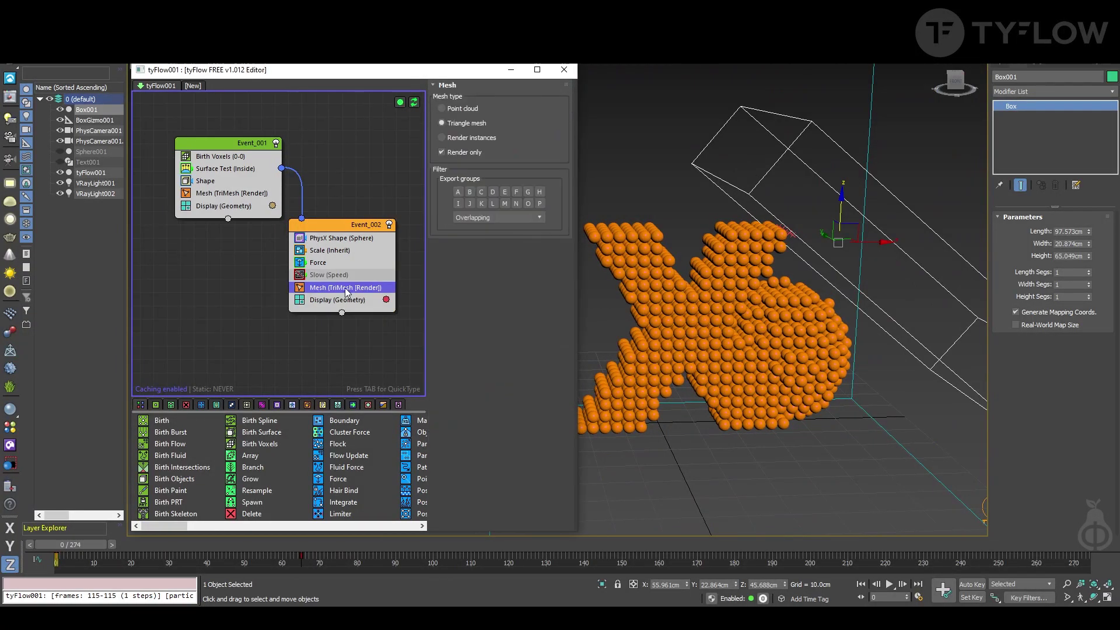
click(299, 275)
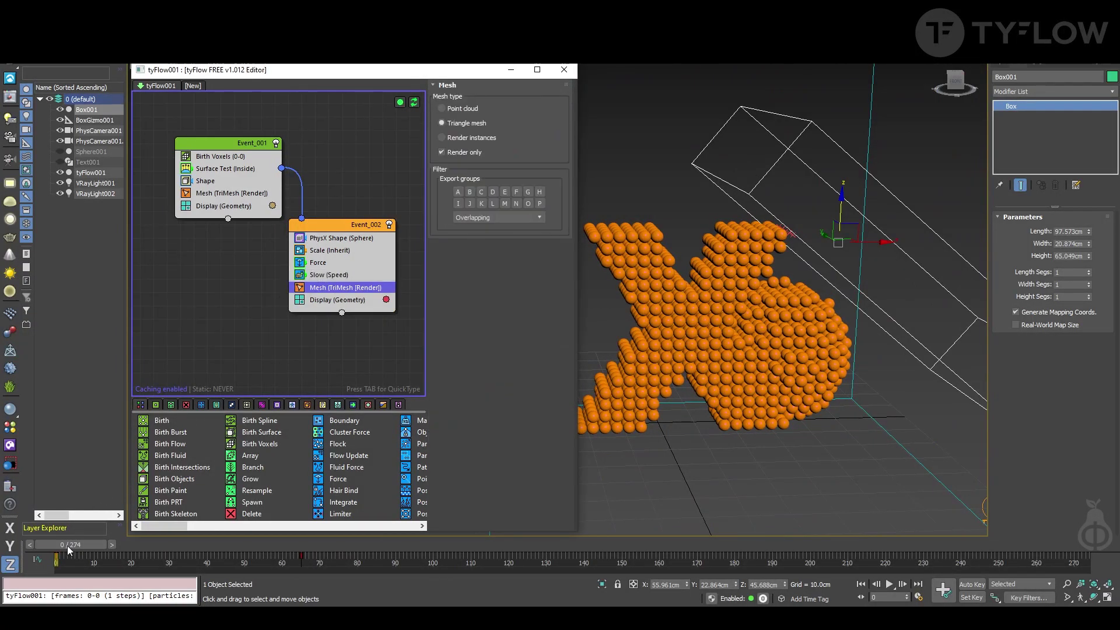
mouse_move(69, 548)
mouse_down()
mouse_move(170, 543)
mouse_move(378, 560)
mouse_move(418, 558)
mouse_move(426, 546)
mouse_move(56, 537)
mouse_up()
Turn on default gravity in tyFlow001's PhysX world settings and scrub the timeline to about frame 39 to check its effect
scroll(730, 321, up, 3)
middle_drag(730, 320, 814, 282)
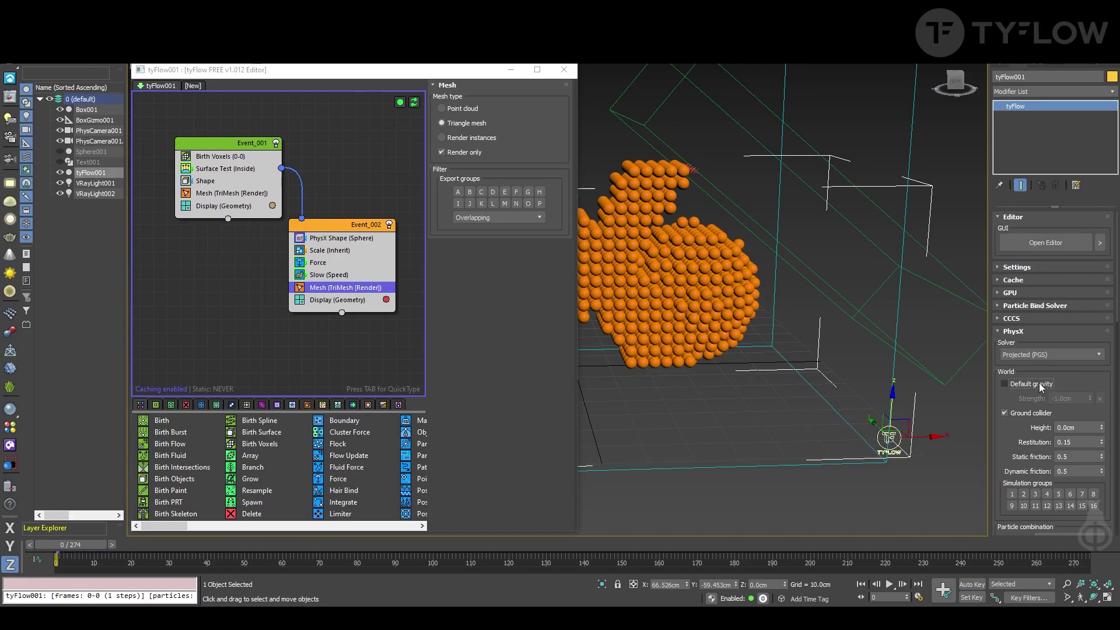
drag(69, 552, 204, 552)
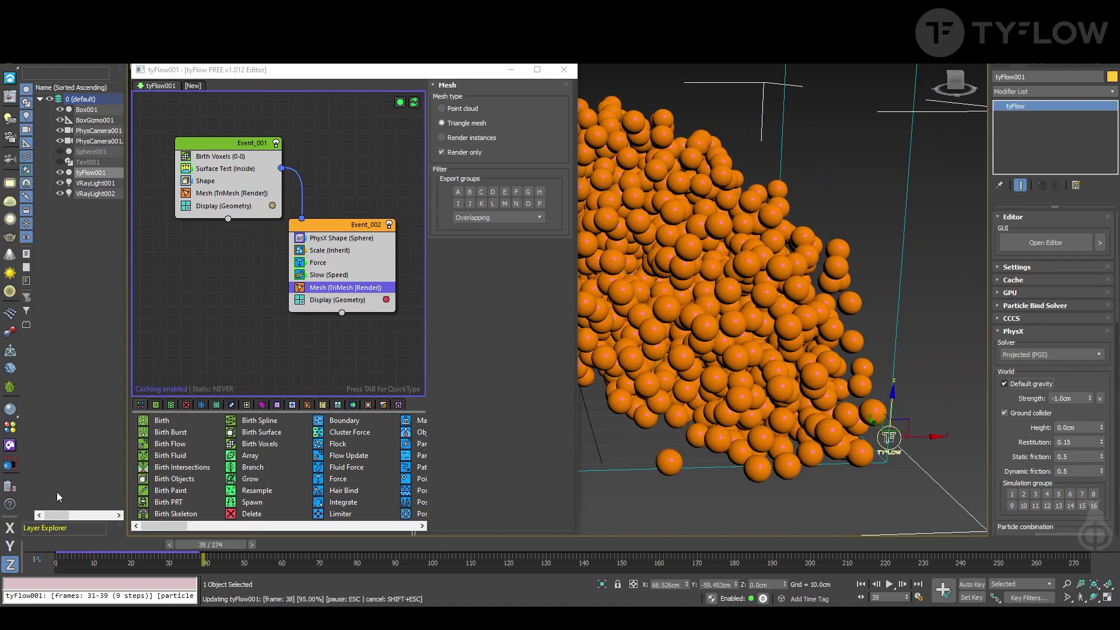
mouse_move(76, 544)
mouse_down()
mouse_move(255, 552)
mouse_move(67, 552)
mouse_up()
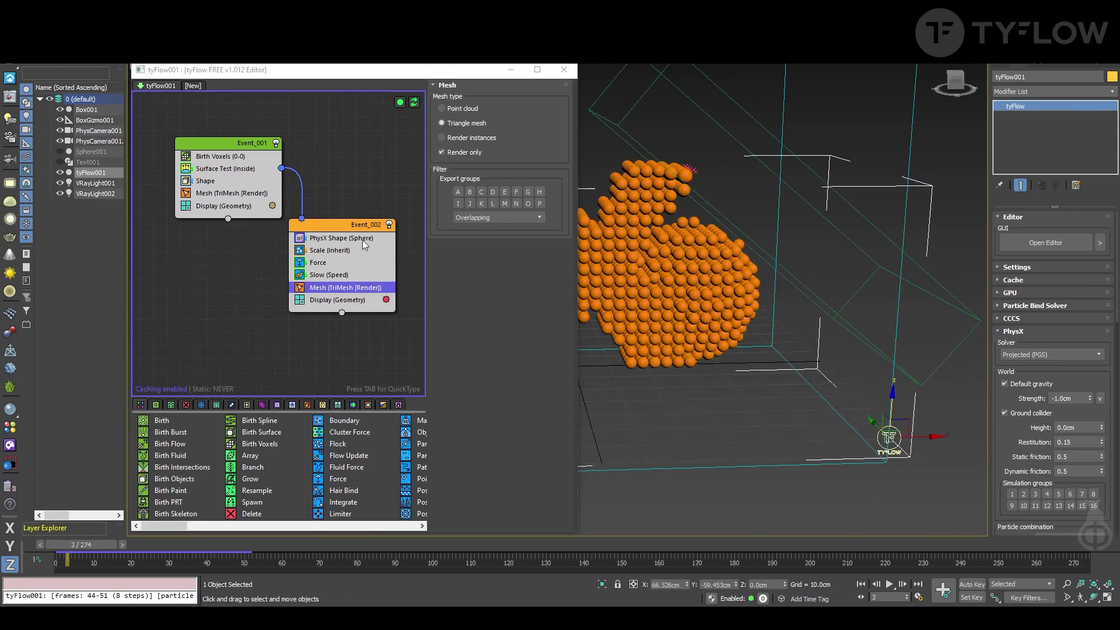
Open the PhysX Shape settings of Event_002 and return the timeline to frame 0
click(344, 238)
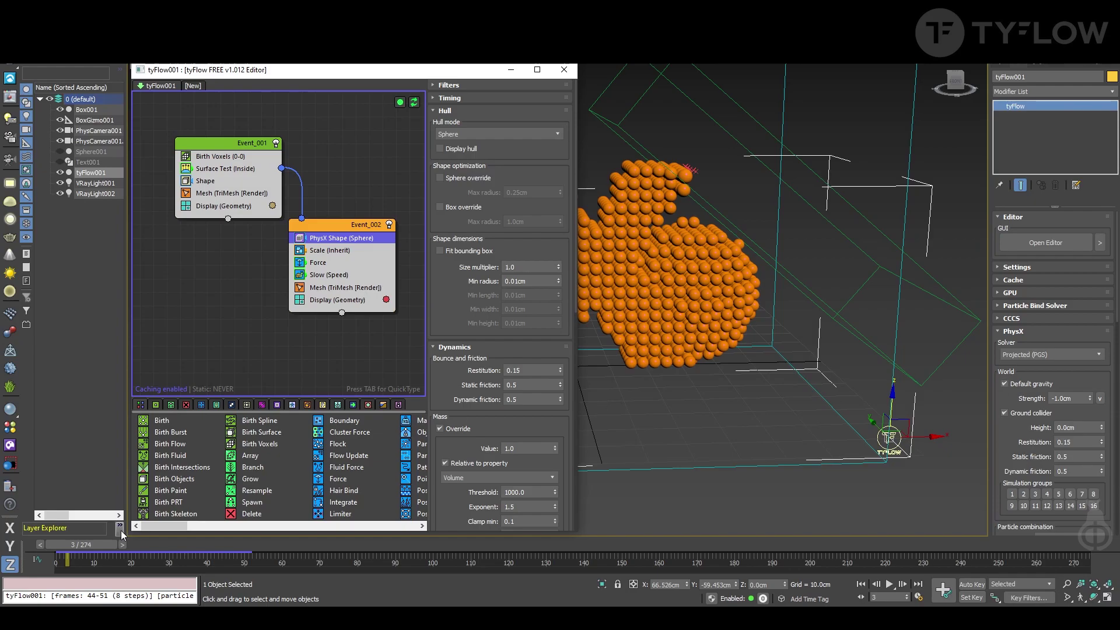
drag(83, 546, 40, 550)
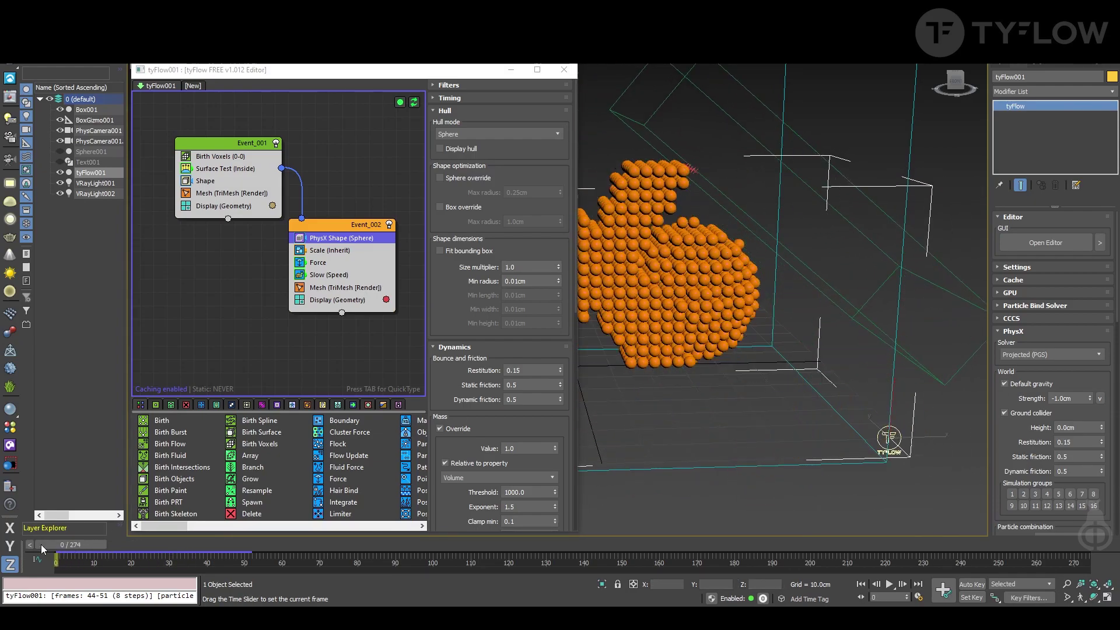